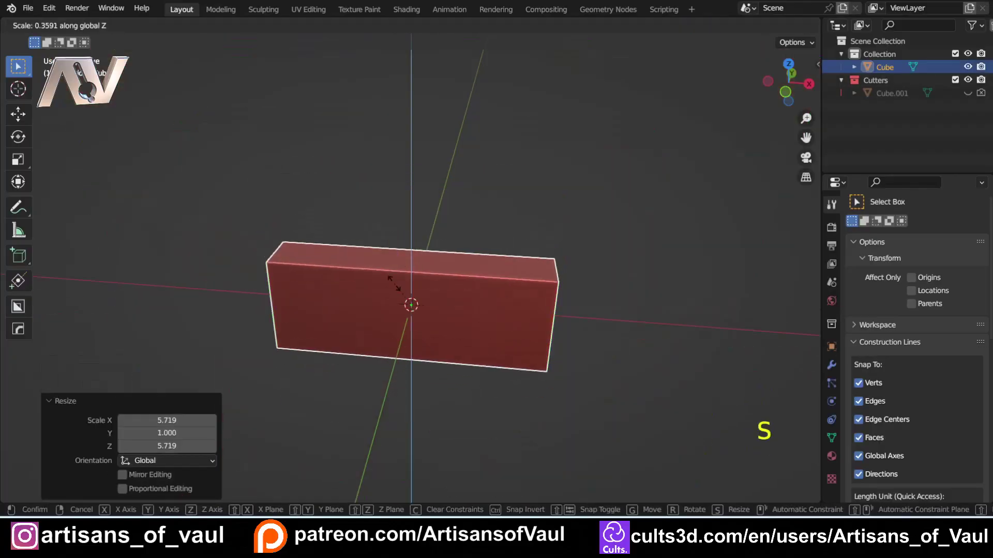
Step: Scale the cube into a tall, thin upright slab by stretching it along the Z axis
left_click(565, 253)
key("s")
key("z")
left_click(505, 240)
key("s")
key("z")
left_click(514, 219)
Step: Add a second cube at the slab's centre, enlarge it, and subtract it from the slab with a Boolean difference
key("shift+a")
left_click(543, 266)
key("s")
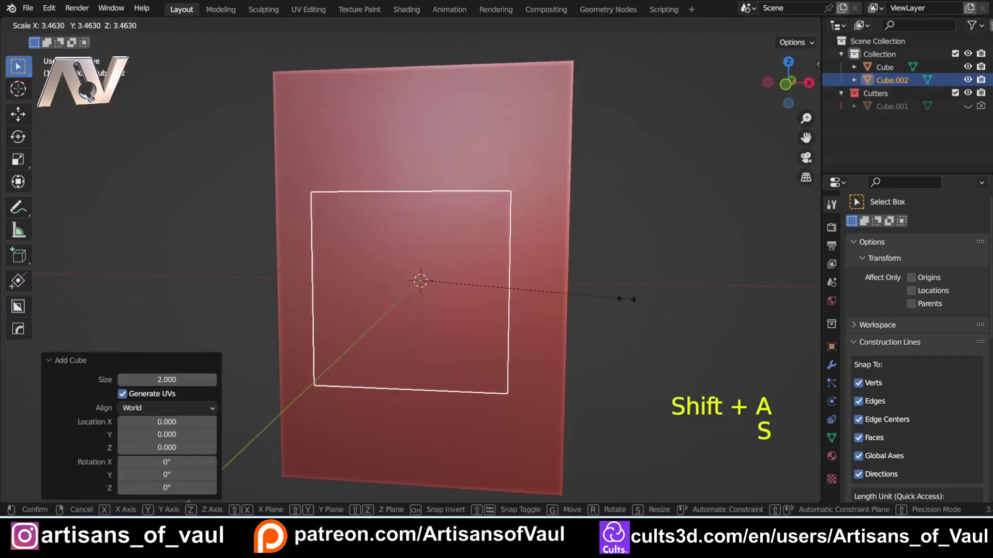
left_click(519, 268)
left_click(519, 268, "shift")
key("ctrl+KP_Subtract")
key("h")
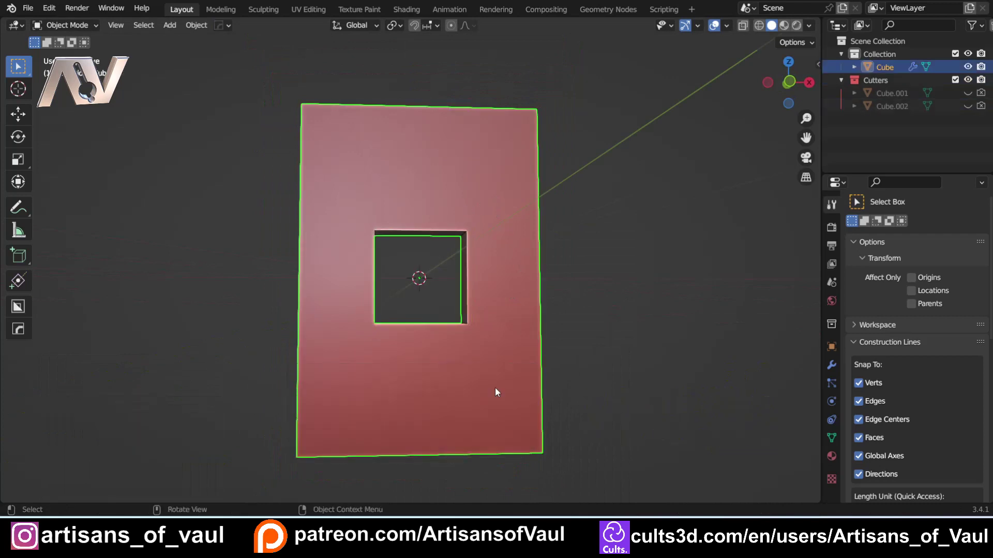
Step: Try to apply the slab's Boolean cut with Smart Apply and undo it
middle_click_drag(496, 388, 456, 395)
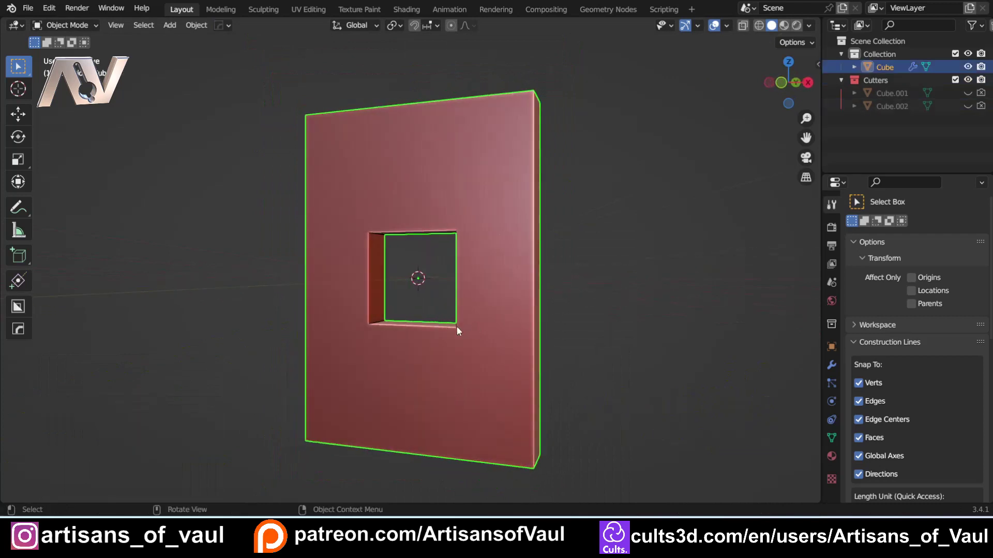
mouse_move(382, 360)
middle_mouse_down()
mouse_move(426, 346)
mouse_move(339, 356)
mouse_move(426, 353)
mouse_move(376, 354)
middle_mouse_up()
scroll(376, 354, "up", 2)
middle_click_drag(315, 343, 314, 299, "shift")
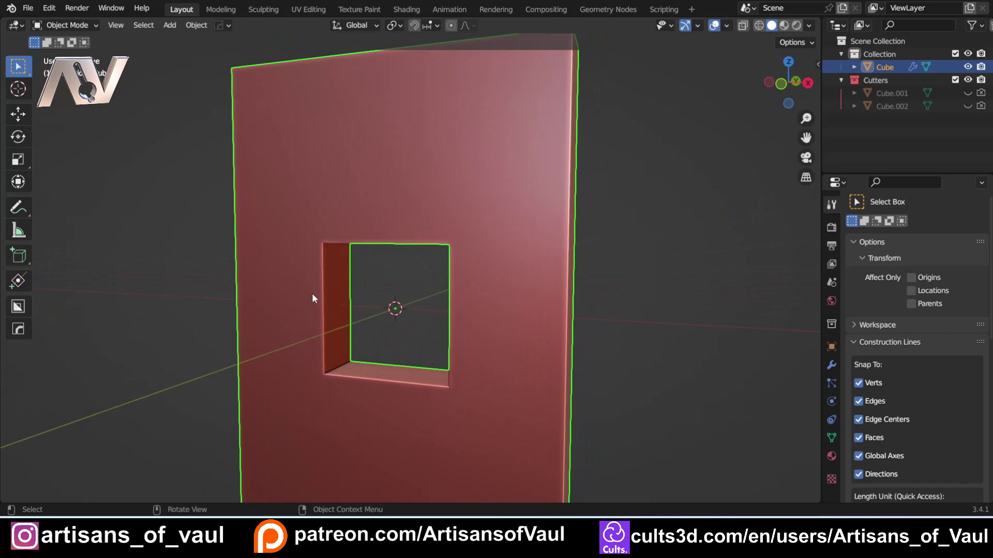
key("q")
key("q")
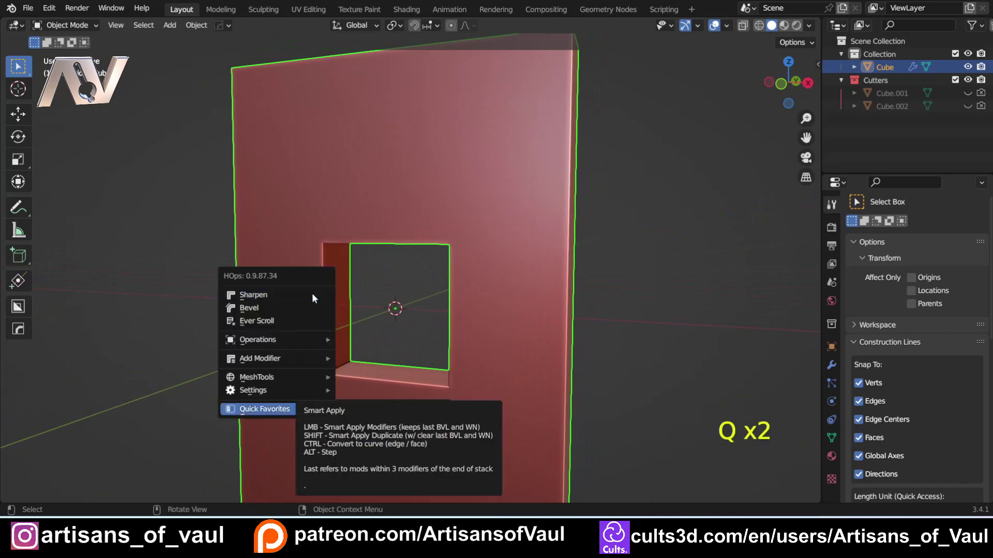
key("Return")
key("ctrl+z")
Step: Apply the slab's Boolean modifier and its scale transform
left_click(831, 365)
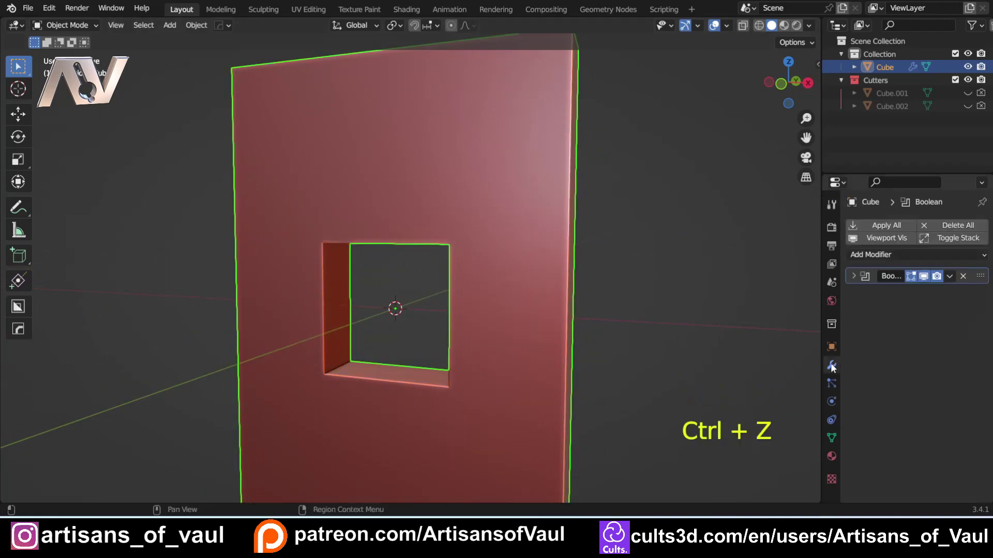
left_click(950, 276)
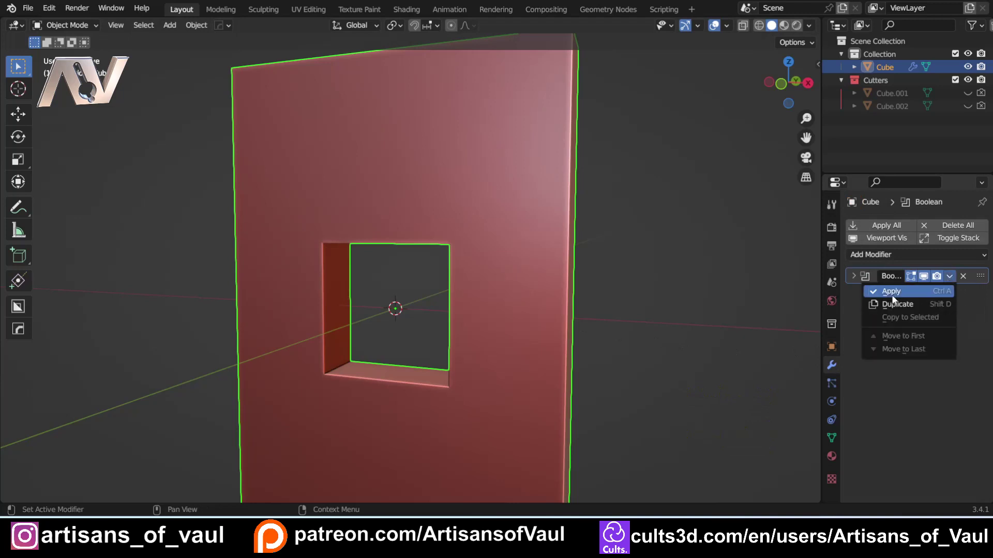
left_click(890, 288)
middle_click_drag(320, 339, 314, 301)
key("ctrl+a")
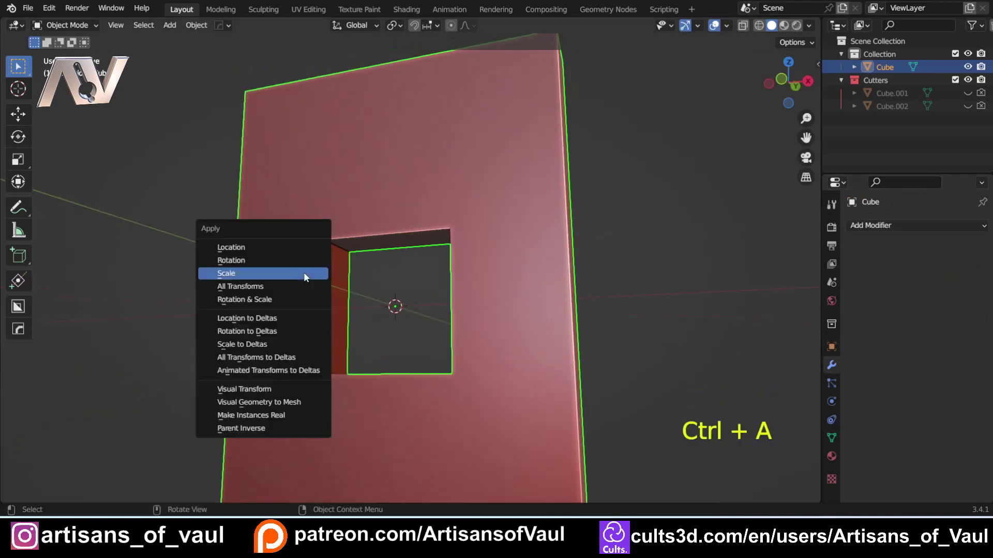
left_click(303, 272)
Step: In Edit Mode, bevel the four front edges of the square opening by about 0.614 with one segment
scroll(285, 271, "up", 3)
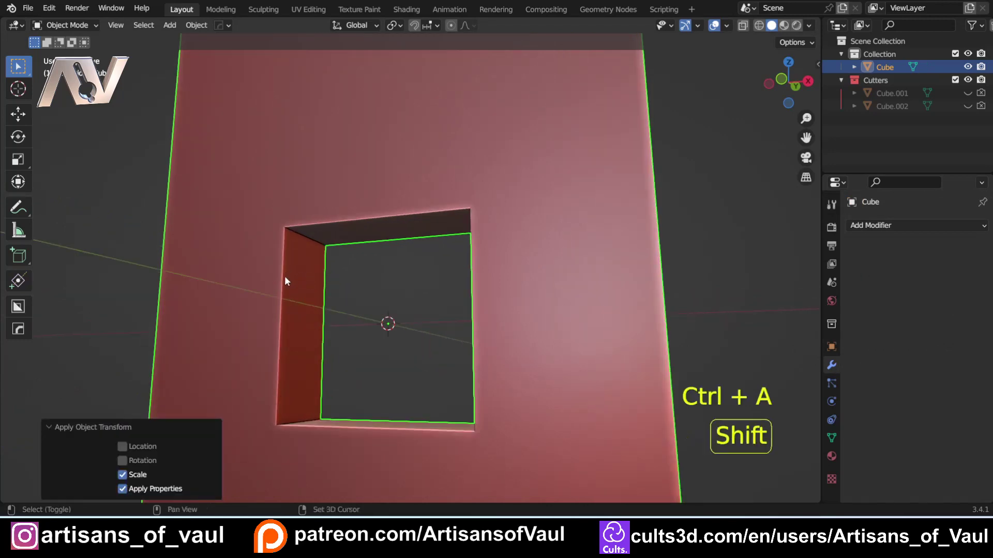
middle_click_drag(285, 277, 329, 220, "shift")
key("Tab")
left_click(329, 293)
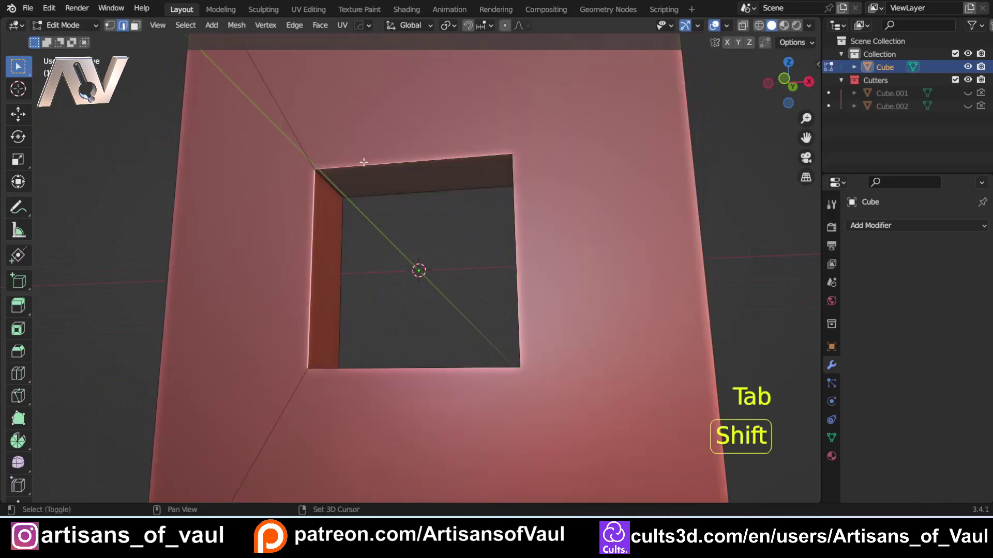
middle_click_drag(437, 340, 426, 362, "shift")
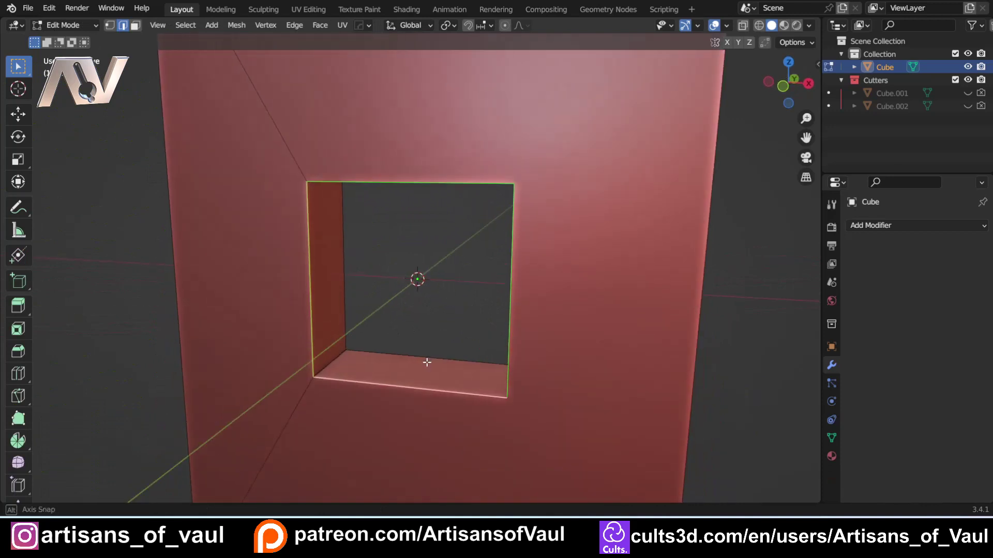
key("ctrl+b")
scroll(505, 354, "up", 3)
scroll(505, 355, "down", 3)
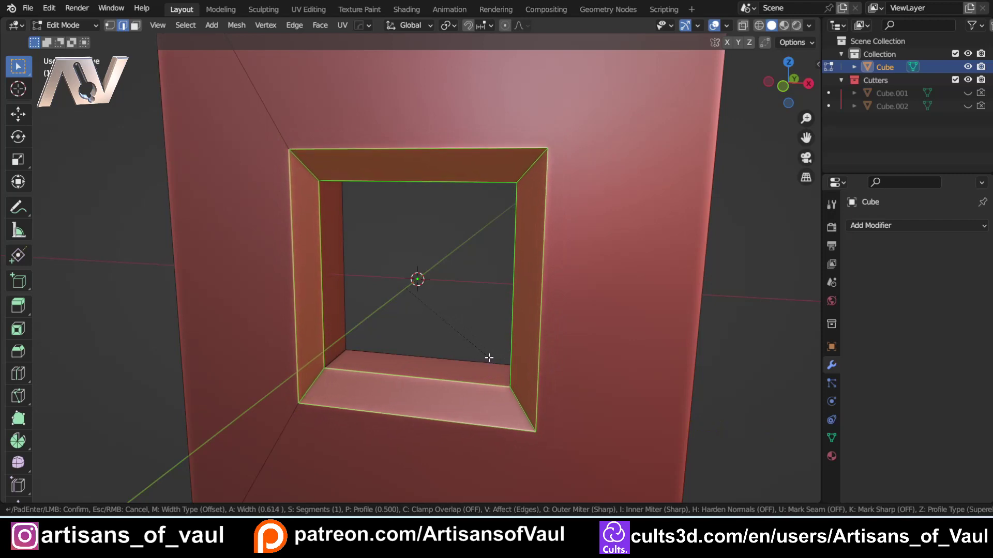
left_click(489, 358)
Step: Check the beveled opening from the front in Object Mode and undo the bevel
left_click(785, 88)
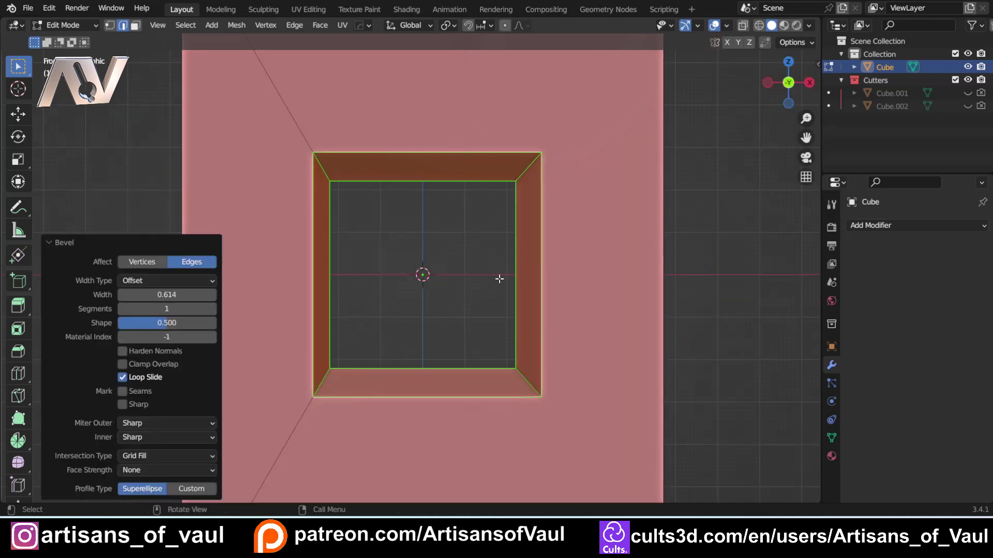
key("Tab")
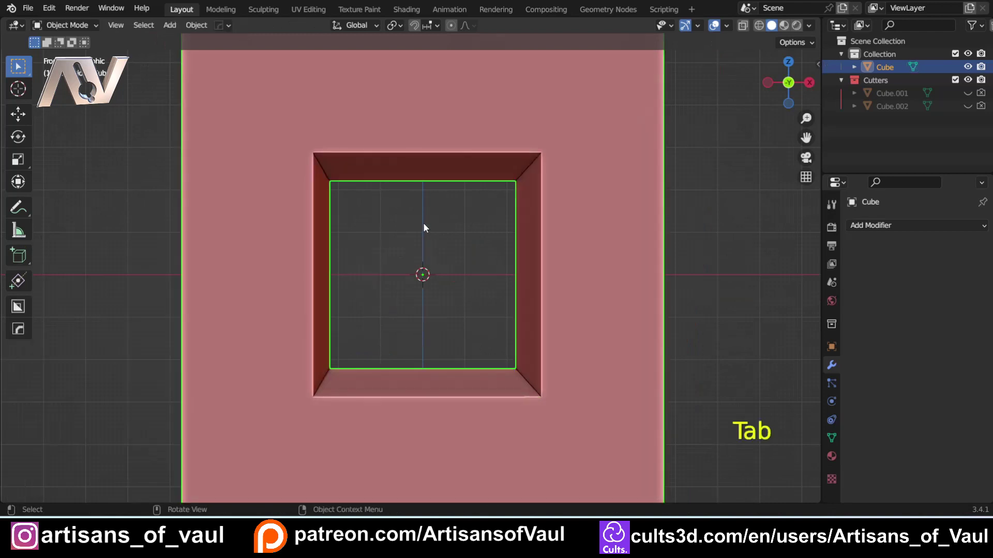
scroll(389, 263, "down", 2)
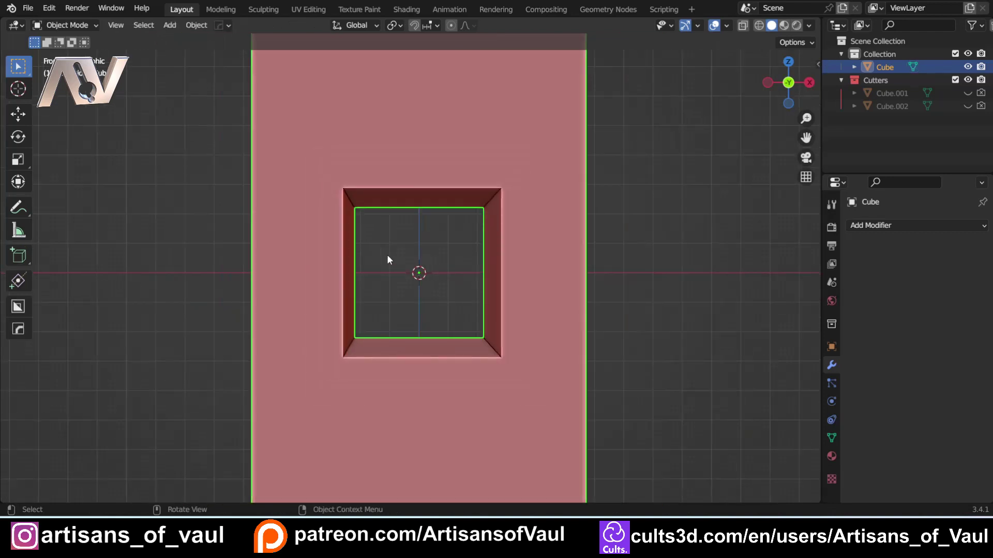
middle_click_drag(386, 253, 426, 324, "shift")
scroll(426, 324, "up", 2)
key("ctrl+z")
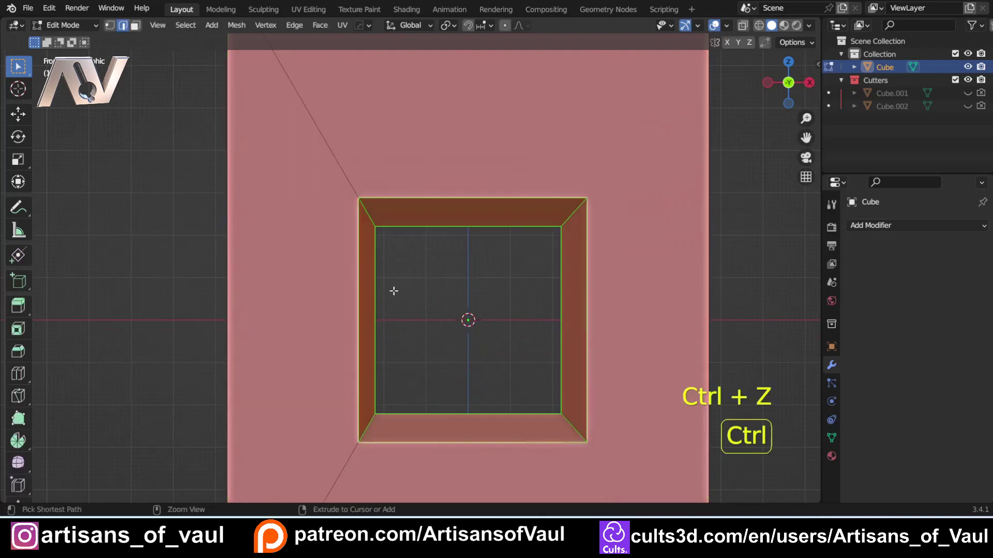
key("ctrl+z")
Step: Bevel the opening's four front edges with a single segment and a width of about 0.785
middle_click_drag(400, 271, 378, 183)
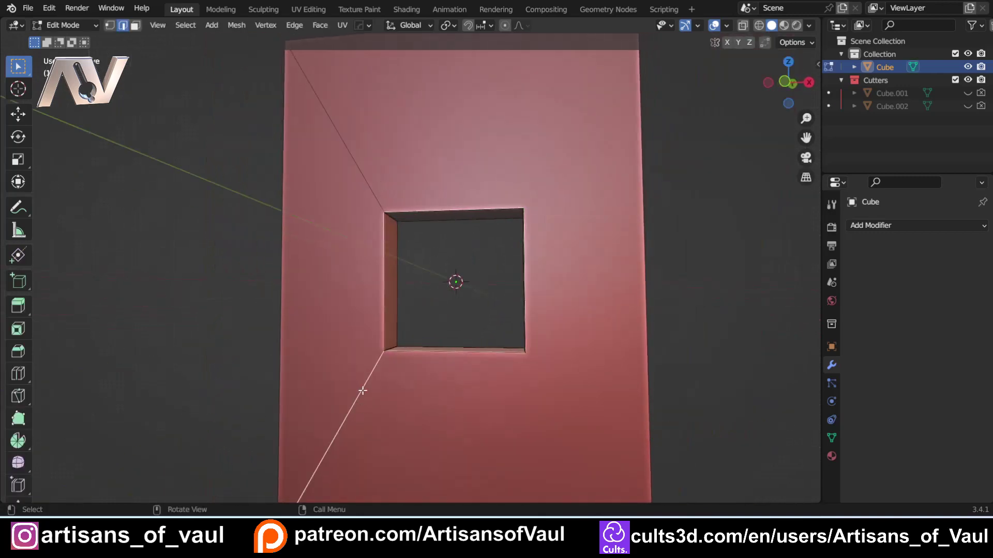
scroll(363, 391, "up", 2)
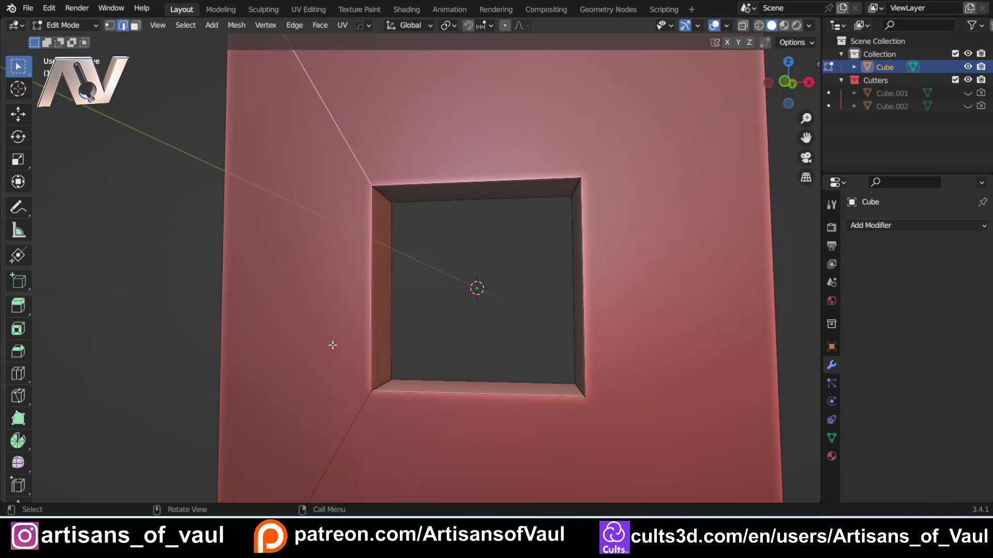
mouse_move(316, 281)
middle_mouse_down()
mouse_move(367, 279)
mouse_move(299, 287)
middle_mouse_up()
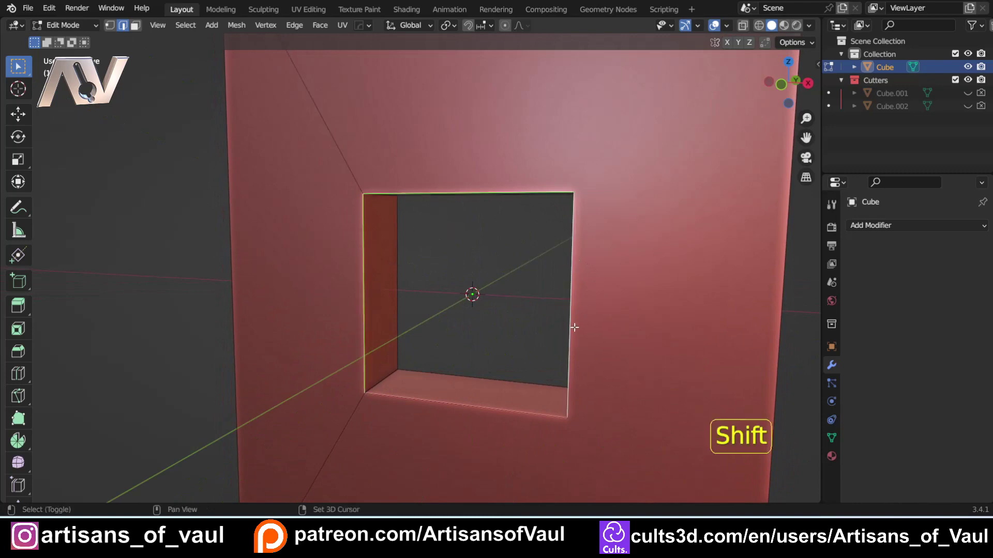
key("ctrl+b")
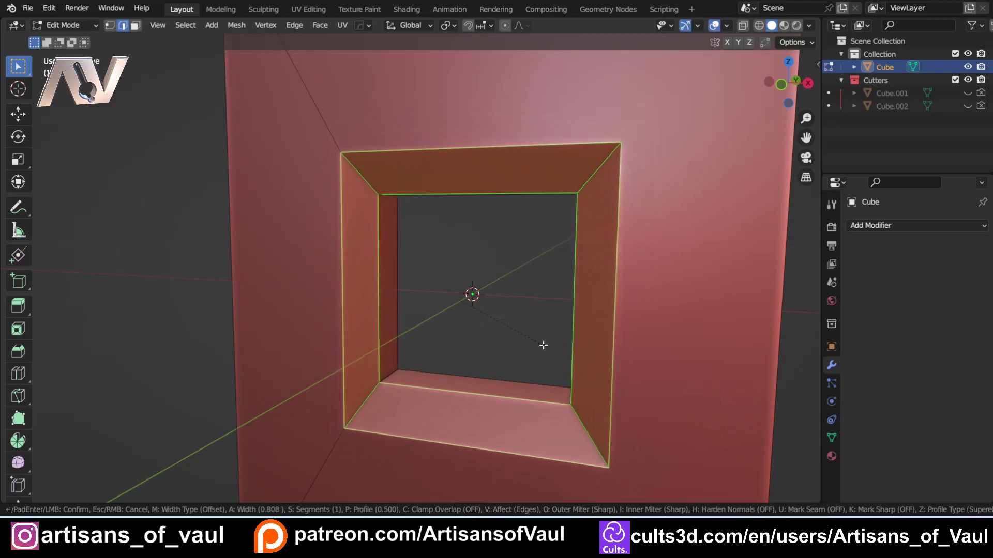
left_click(419, 303)
key("KP_1")
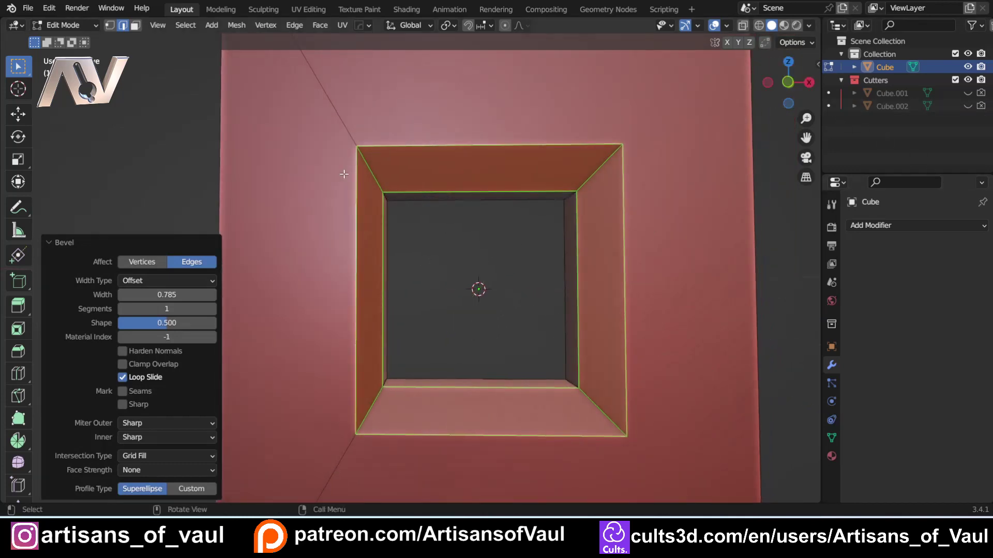
Step: Toggle the bevel's Loop Slide option off and on to compare the corners, and undo the bevel
left_click(50, 243)
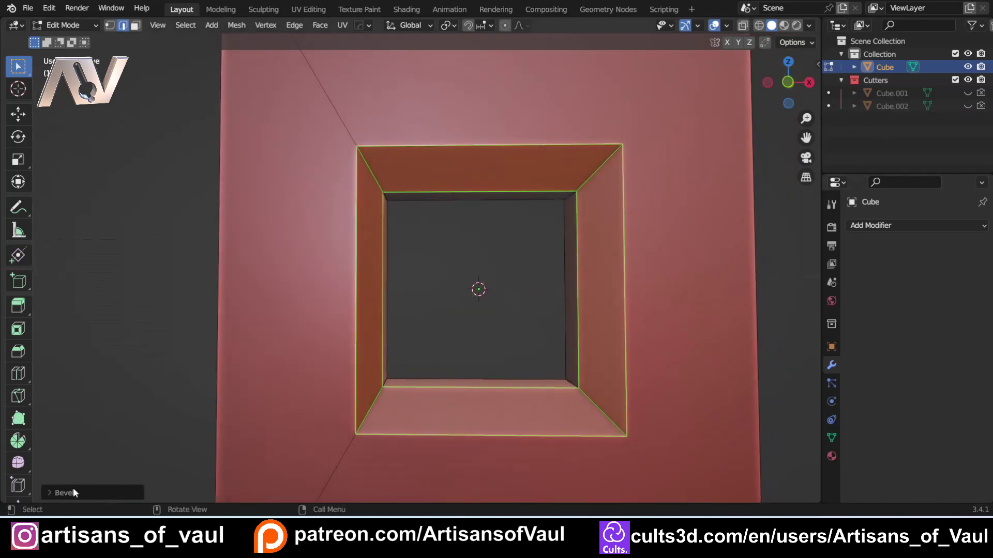
left_click(50, 494)
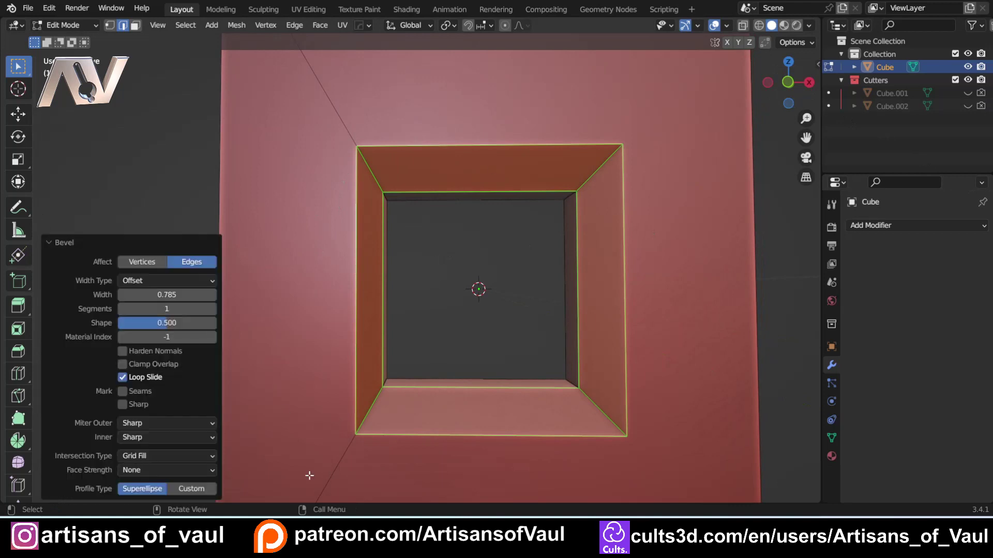
left_click(122, 378)
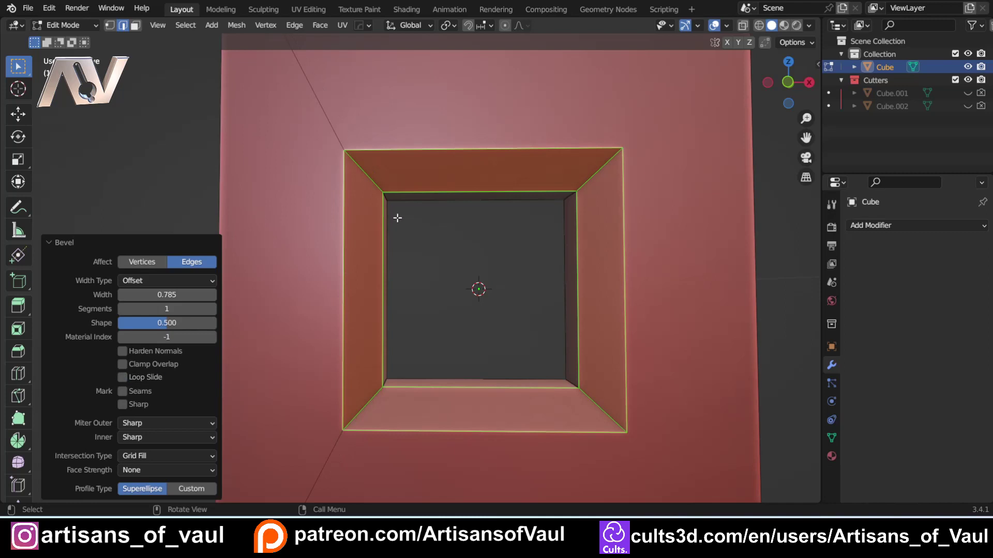
scroll(375, 386, "down", 6)
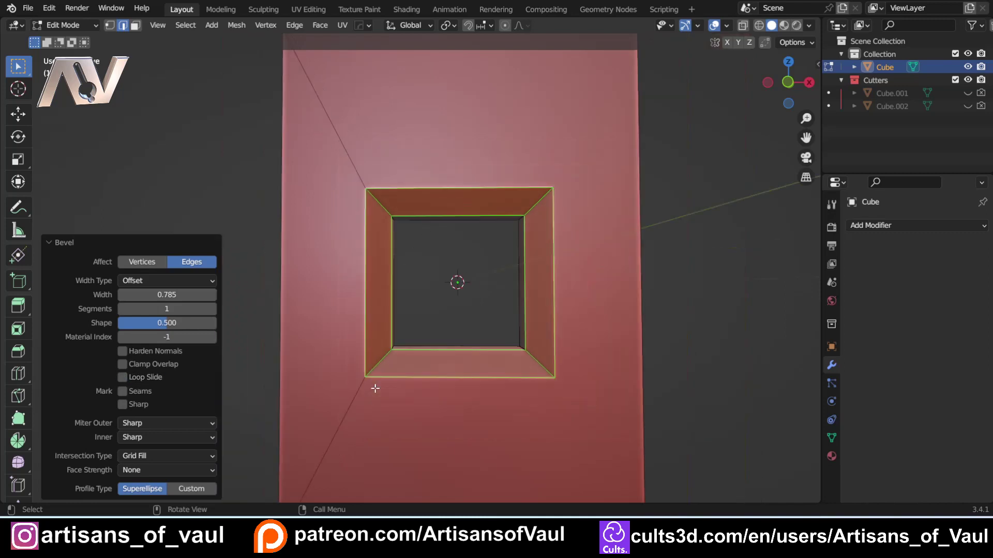
scroll(375, 386, "up", 1)
left_click(120, 376)
key("ctrl+z")
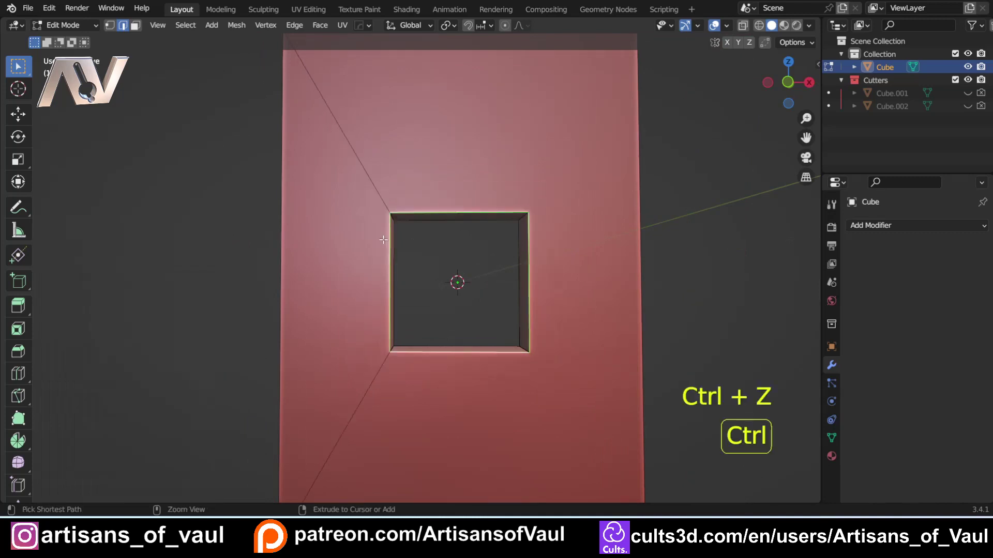
Step: Examine the diagonal edges running from the opening's corners to the slab's outer corners
middle_click_drag(371, 213, 323, 222)
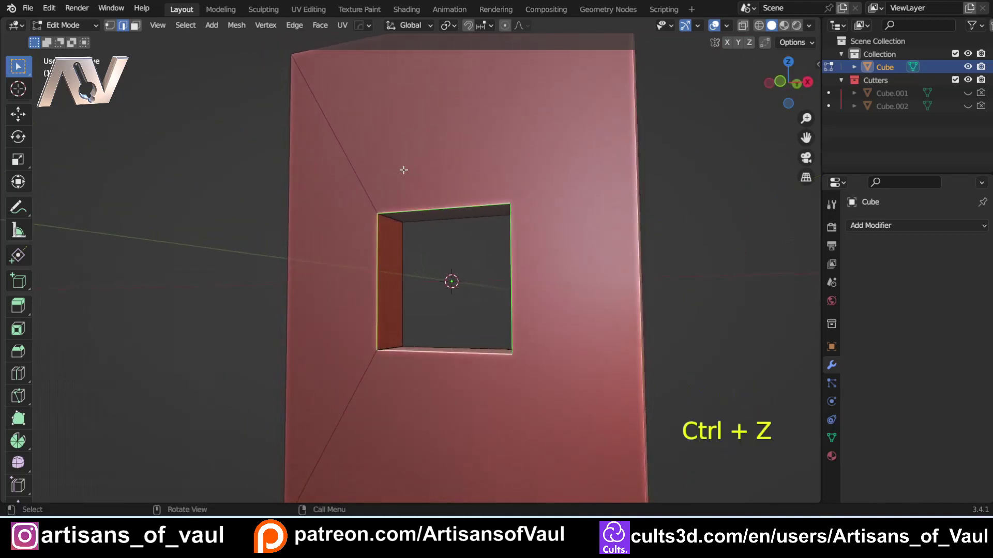
middle_click_drag(484, 247, 499, 208)
middle_click_drag(407, 181, 315, 36)
scroll(367, 176, "down", 2)
middle_click_drag(394, 271, 399, 186, "shift")
scroll(399, 209, "up", 1)
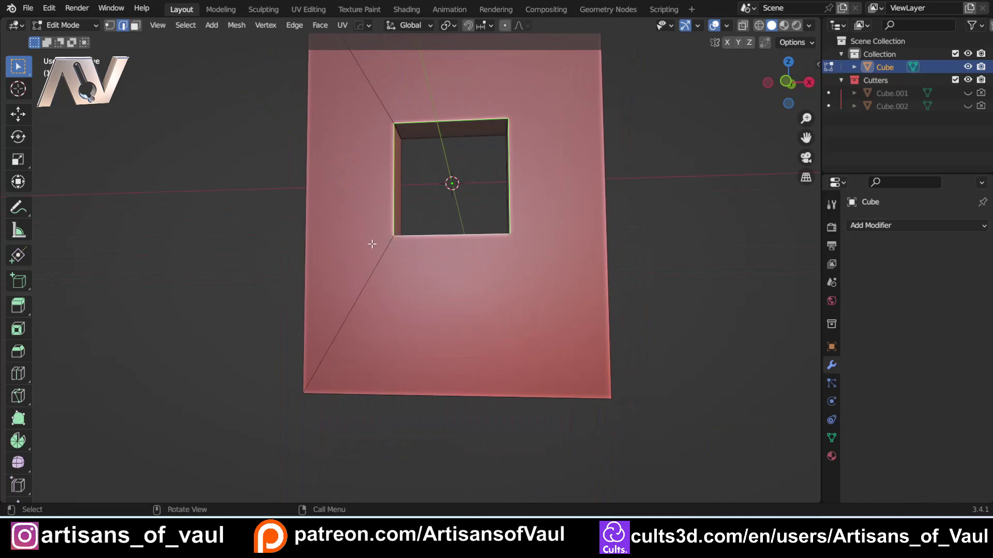
middle_click_drag(372, 244, 383, 280)
scroll(385, 280, "up", 3)
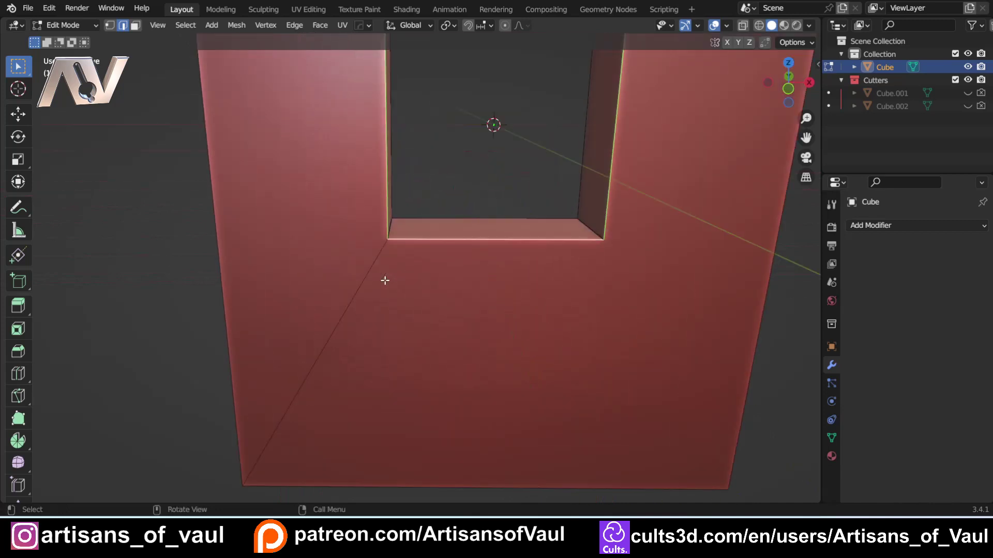
scroll(385, 281, "down", 3)
Step: In vertex mode, knife-cut from the opening's lower-left corner to a point partway down the slab's left edge
key("Tab")
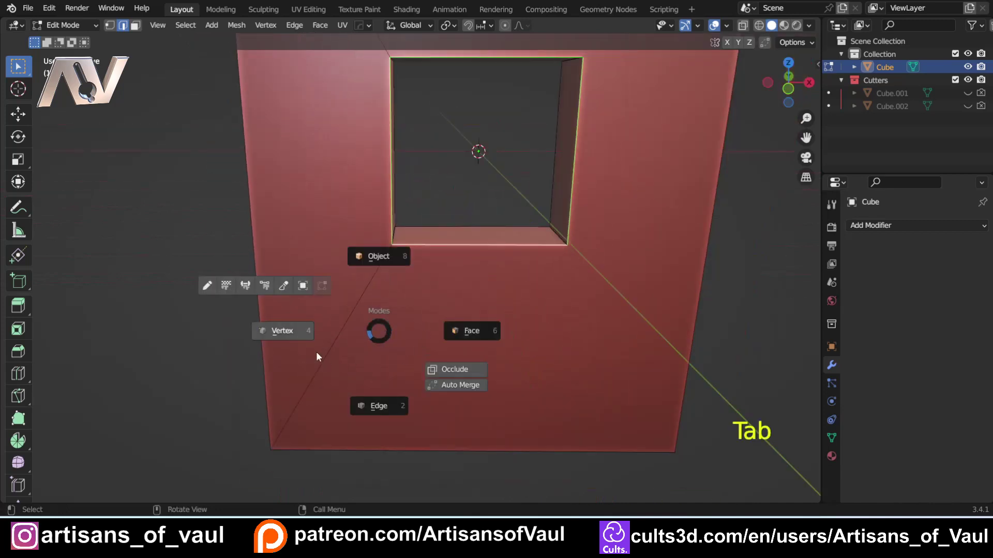
left_click(284, 309)
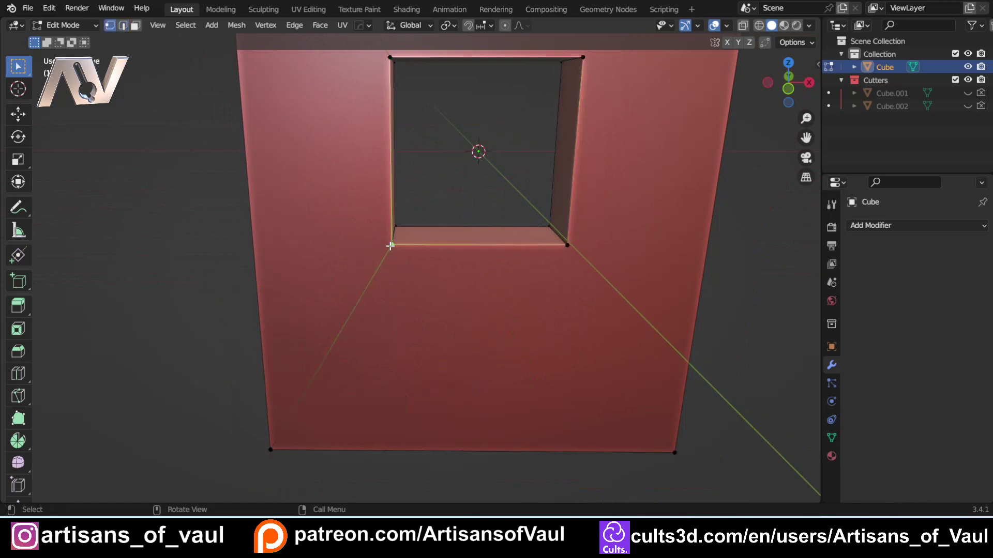
middle_click_drag(390, 245, 379, 251)
left_click(387, 240)
key("k")
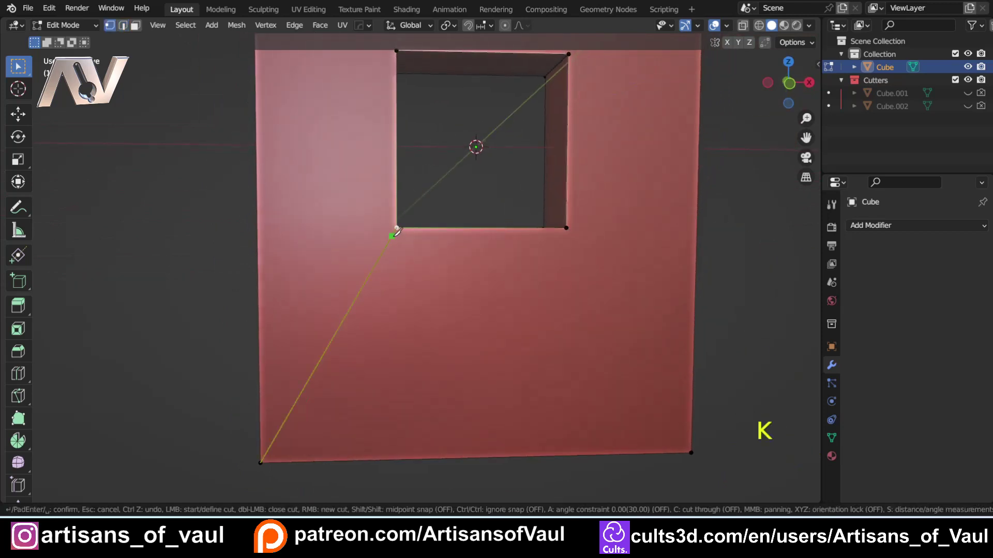
left_click(396, 228)
left_click(259, 380)
key("Return")
Step: Knife-cut from the opening's lower-right corner to a point on the slab's right edge above its bottom corner
key("k")
left_click(567, 227)
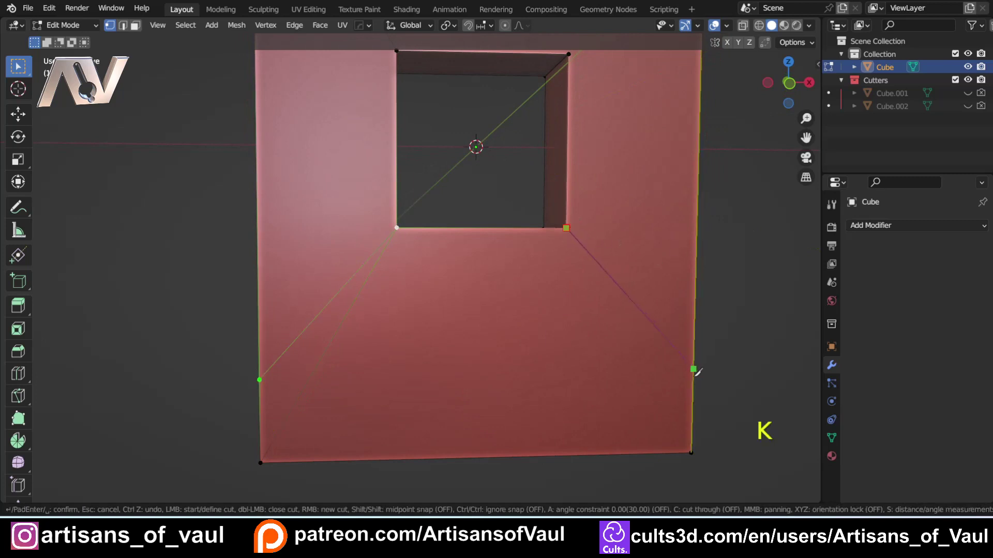
left_click(692, 405)
key("Return")
Step: Dissolve the two original diagonal edges joining the opening's left corners to the slab's outer corners
key("Tab")
left_click(357, 411)
left_click(314, 371)
middle_click_drag(291, 144, 270, 321, "shift")
left_click(321, 176, "shift")
key("ctrl+x")
Step: Align the two knife-cut endpoints on the slab's left and right edges along local Z, using the Min type
middle_click_drag(469, 466, 463, 307, "shift")
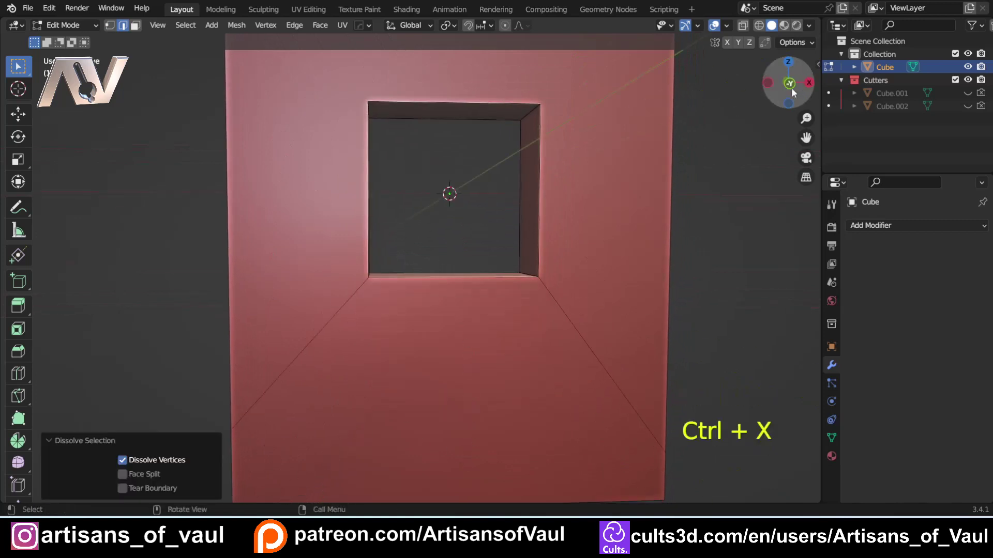
middle_click_drag(396, 433, 441, 374, "shift")
key("Tab")
left_click(304, 379)
left_click(241, 349)
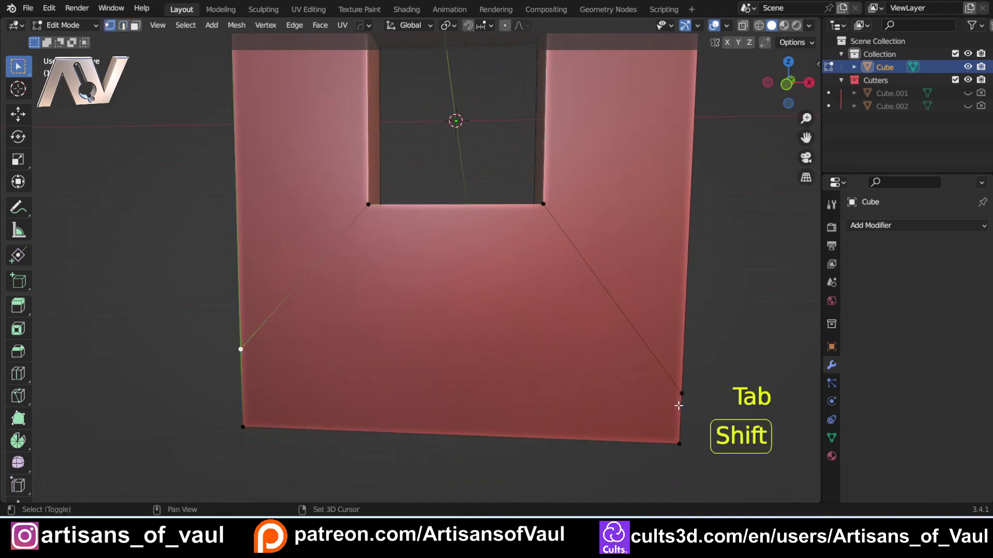
left_click(682, 394, "shift")
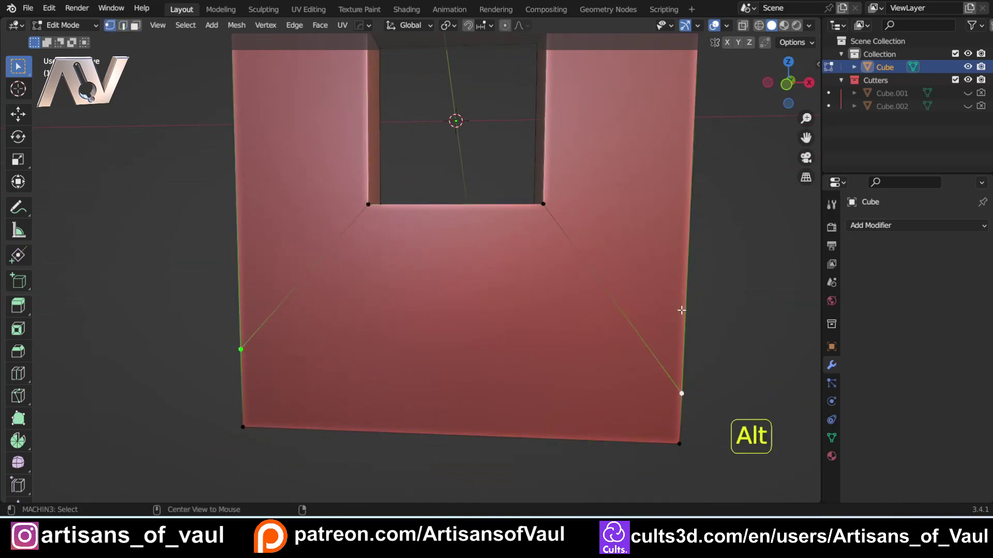
key("alt+a")
left_click(685, 386)
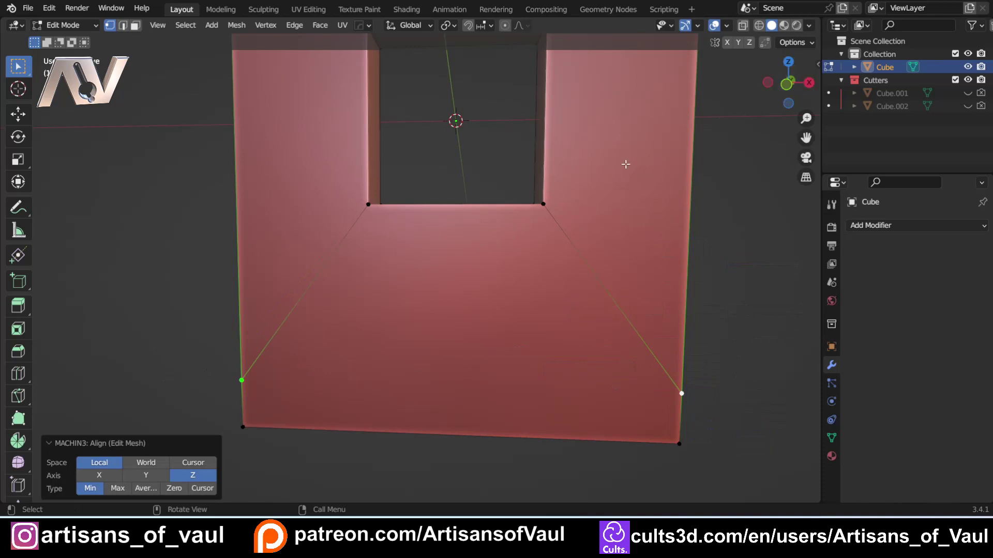
Step: Bevel the opening's four front edges with a vertex-group Bevel modifier of 1 segment and about 0.43 width
middle_click_drag(433, 197, 380, 257, "shift")
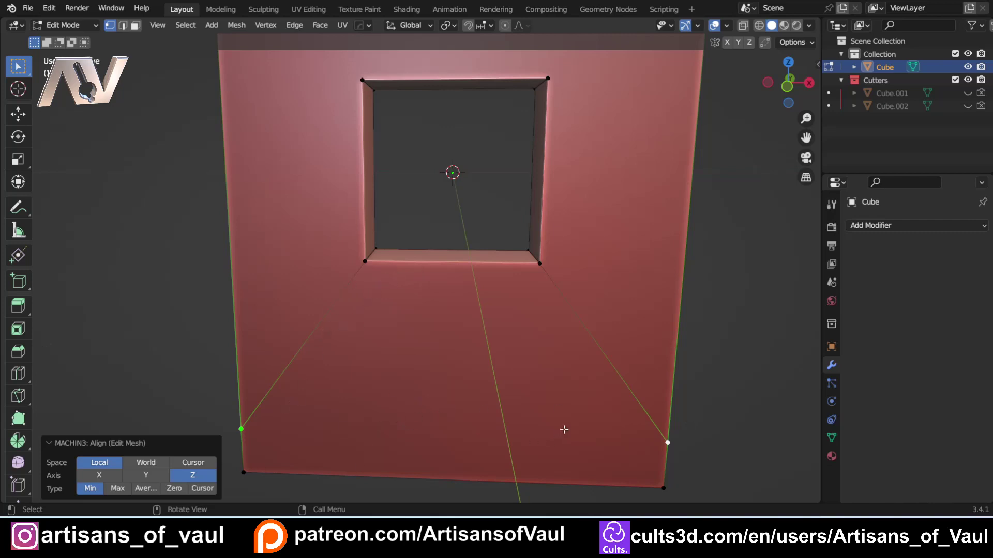
scroll(584, 422, "down", 4)
middle_click_drag(383, 384, 321, 436, "shift")
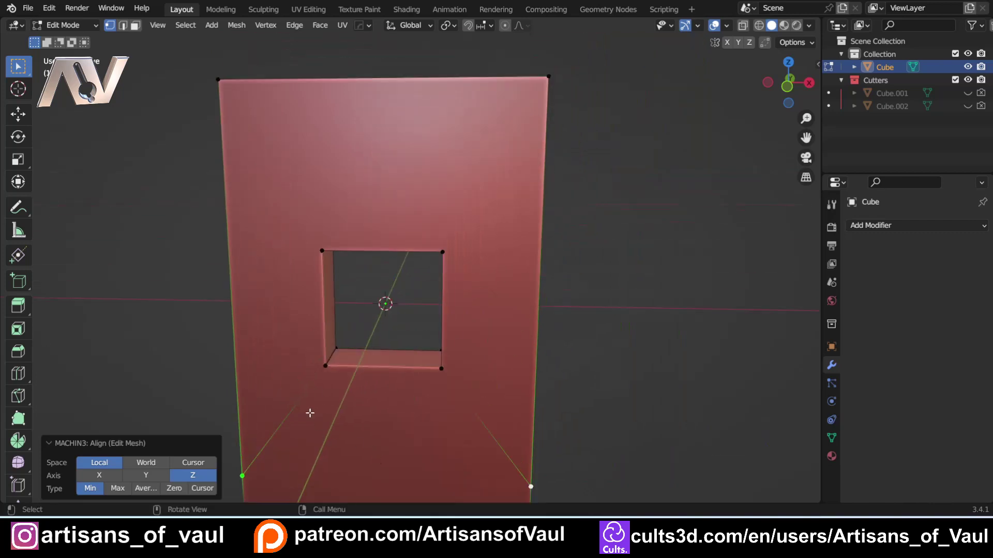
middle_click_drag(345, 358, 326, 194)
middle_click_drag(427, 329, 274, 329)
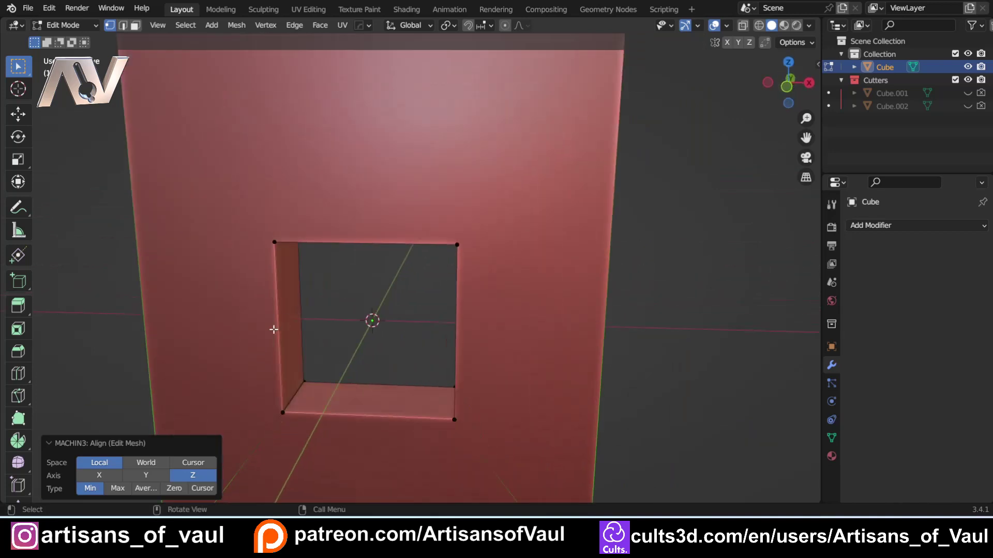
key("Tab")
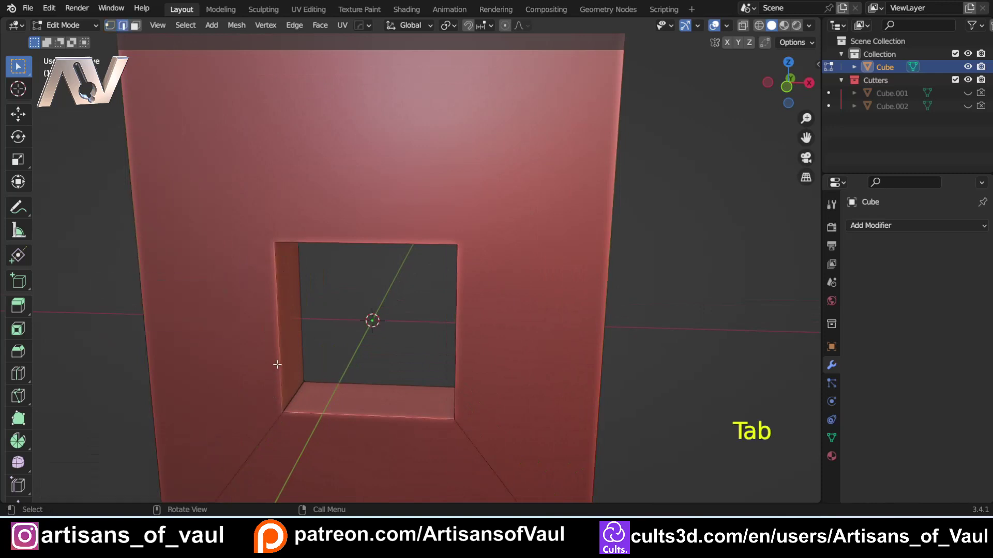
left_click(276, 414)
left_click(461, 322, "shift")
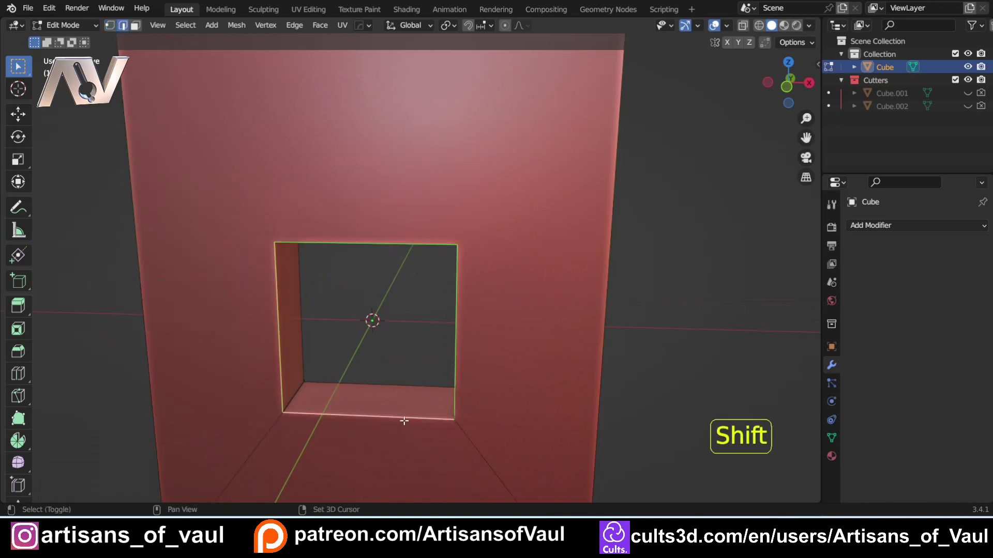
key("q")
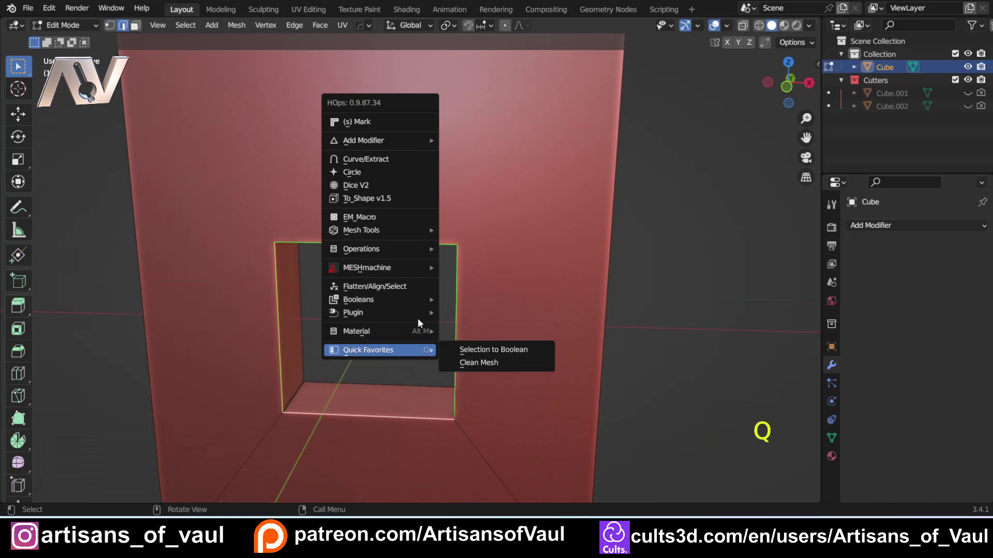
left_click(386, 121, "ctrl")
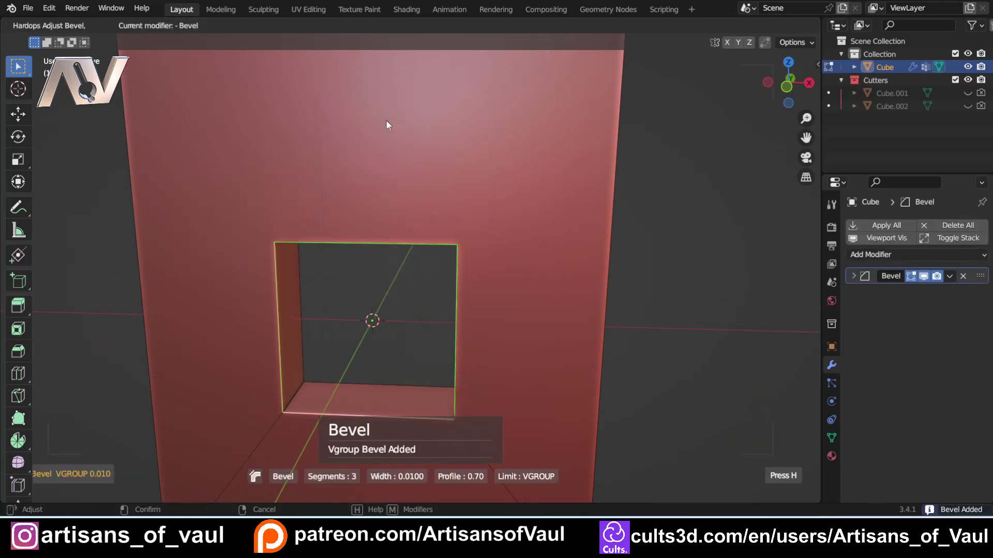
scroll(320, 266, "down", 2)
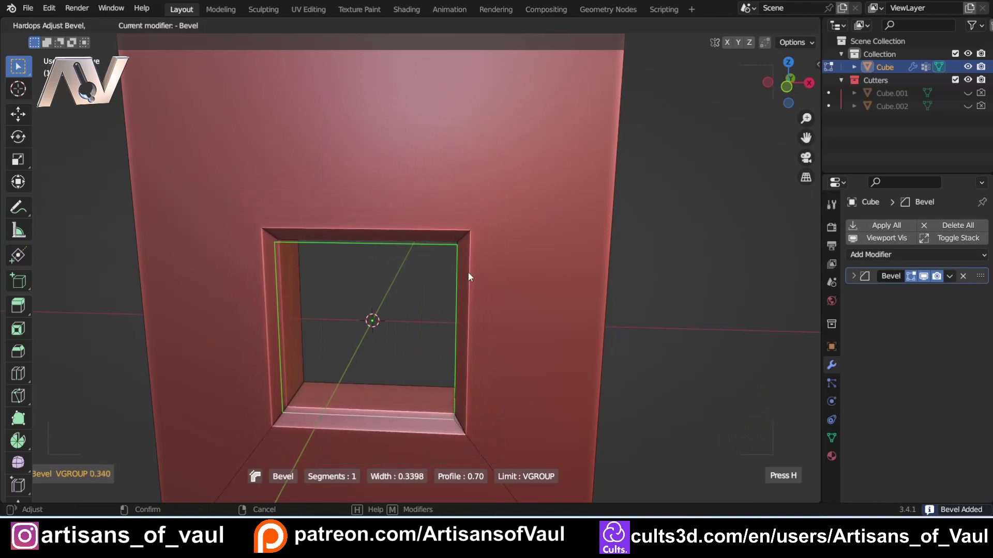
left_click(452, 278)
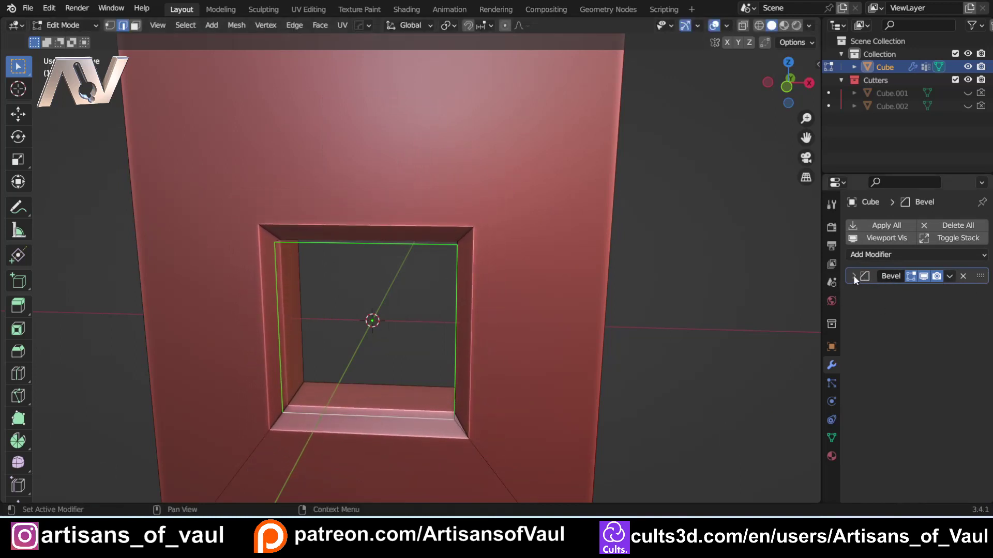
Step: Examine the bevelled opening from several angles and review the Bevel modifier's limit method and geometry settings
scroll(470, 290, "down", 3)
middle_click_drag(446, 337, 440, 238)
middle_click_drag(408, 200, 363, 294)
scroll(315, 263, "up", 3)
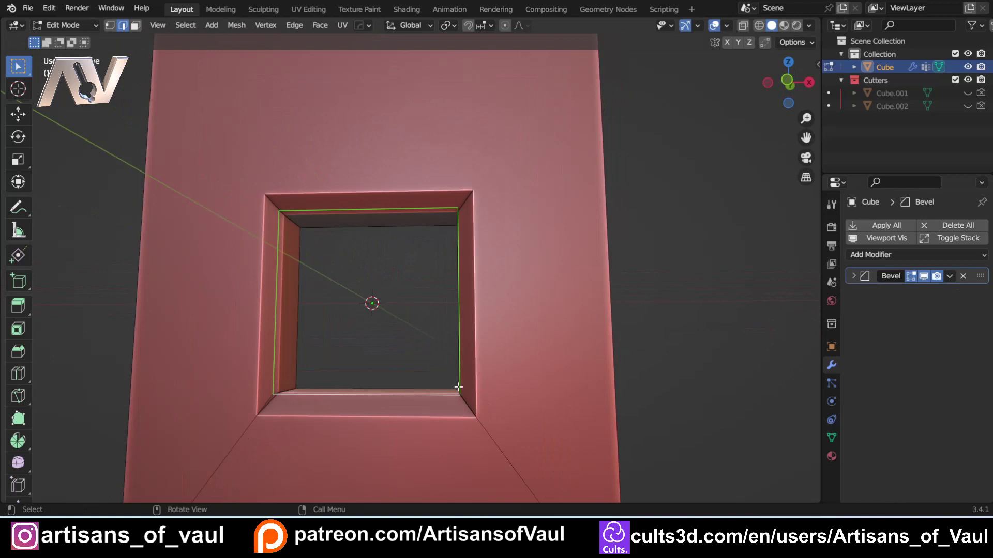
middle_click_drag(427, 252, 263, 295)
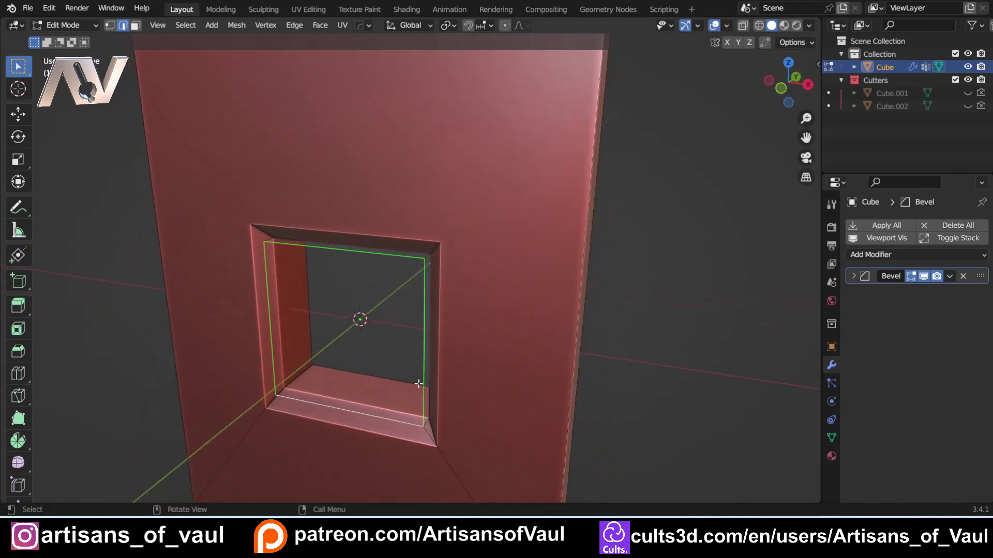
left_click(859, 279)
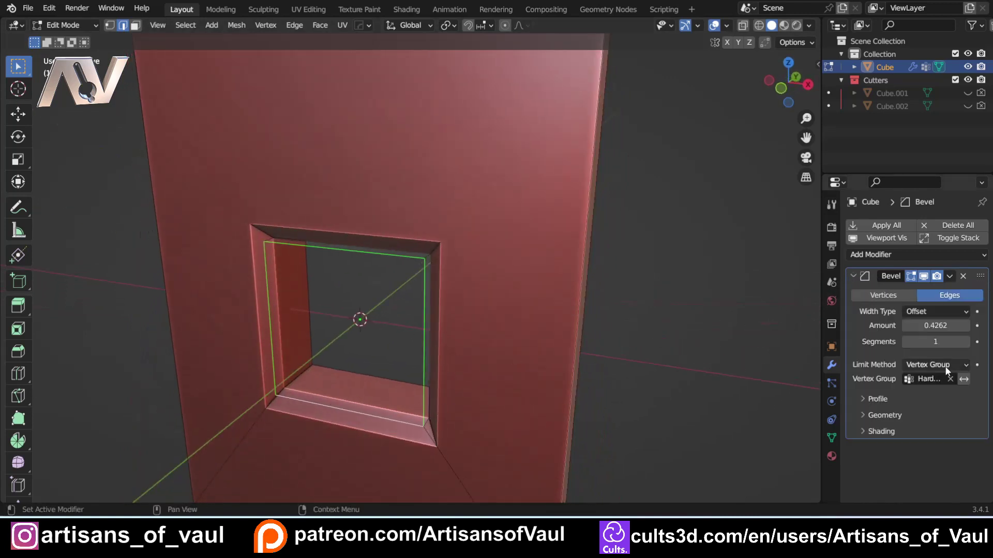
left_click(947, 366)
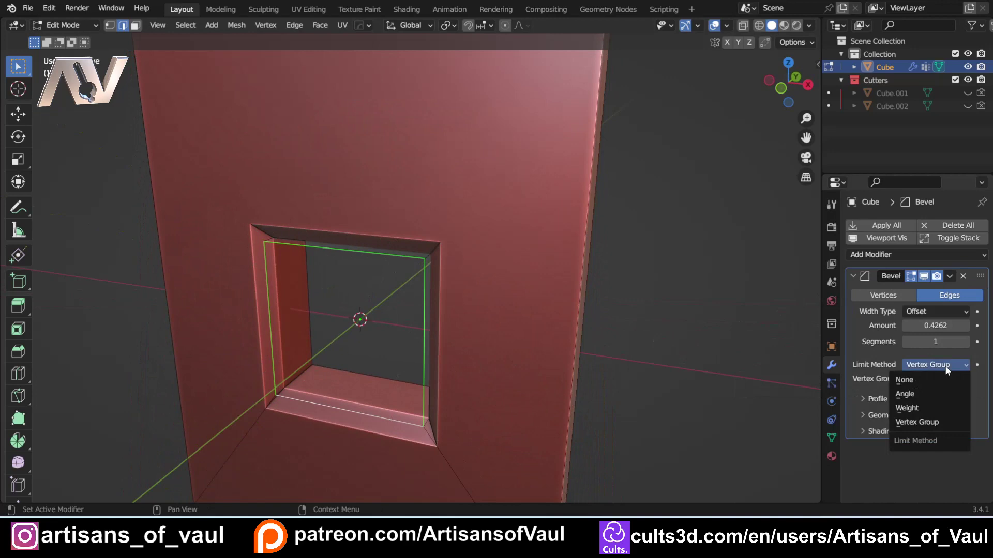
left_click(943, 417)
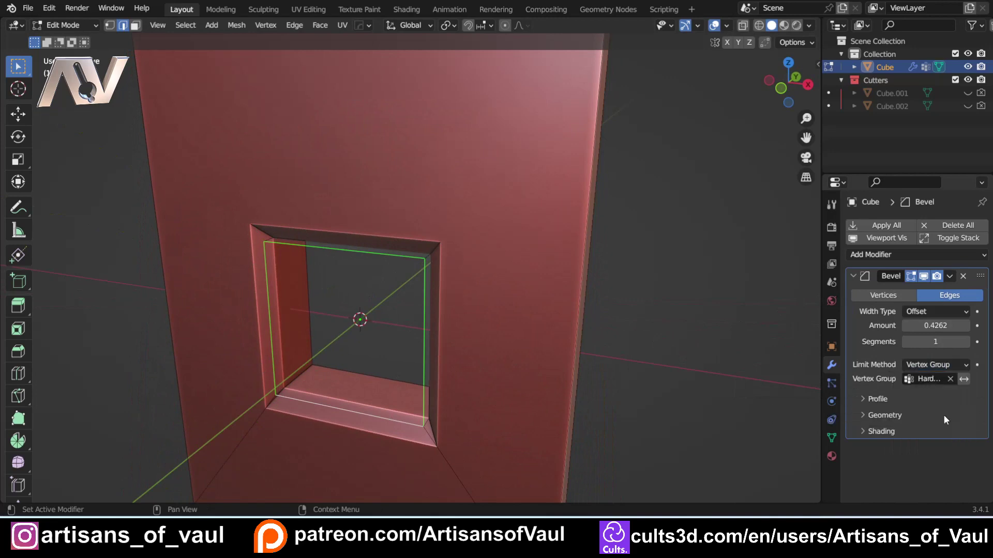
left_click(865, 414)
scroll(914, 427, "down", 2)
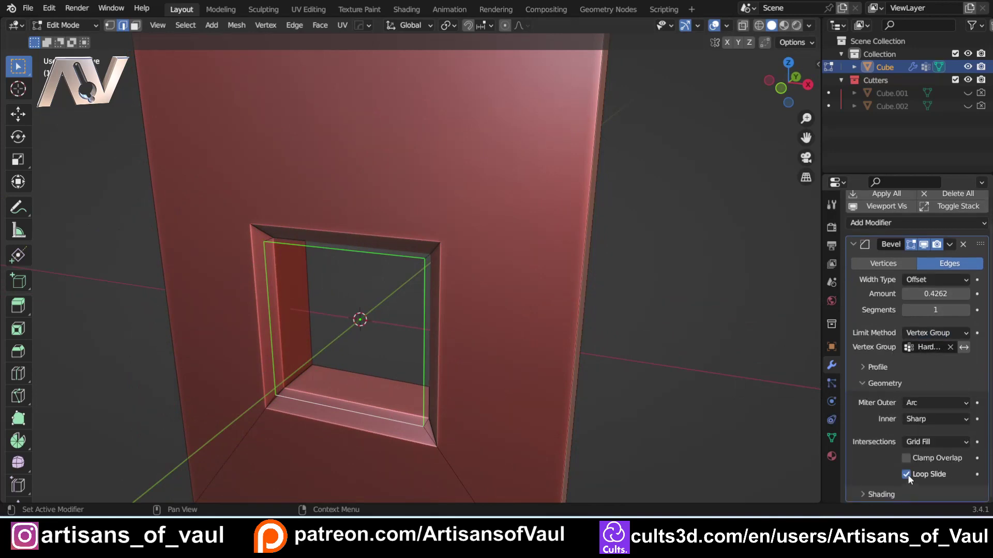
middle_click_drag(595, 424, 446, 340)
middle_click_drag(355, 368, 384, 306, "shift")
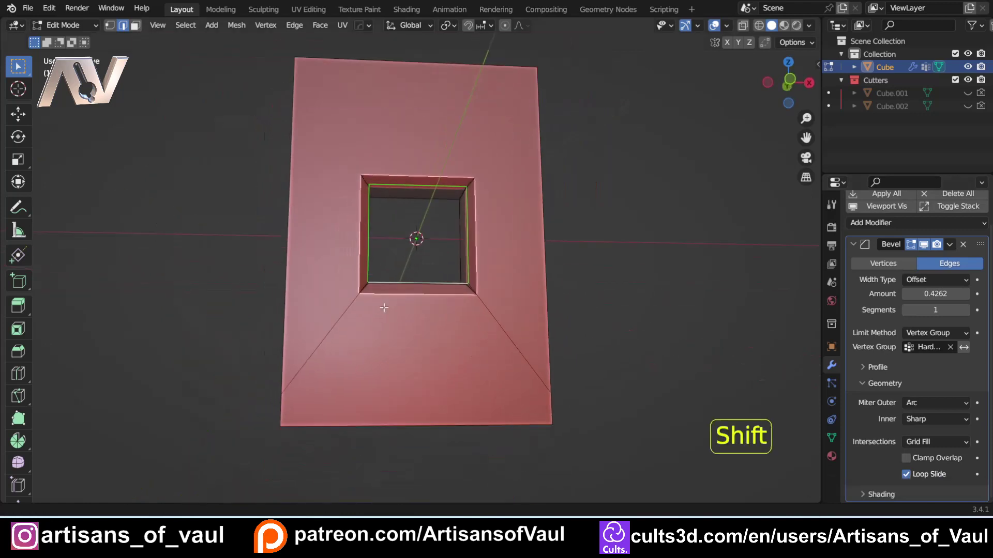
Step: Select the two lower diagonals' outer endpoints and try vertex-sliding them up the slab's sides to see how the bevel reacts
scroll(382, 312, "up", 2)
key("Tab")
left_click(266, 377)
left_click(207, 455)
left_click(647, 449, "shift")
key("g")
key("g")
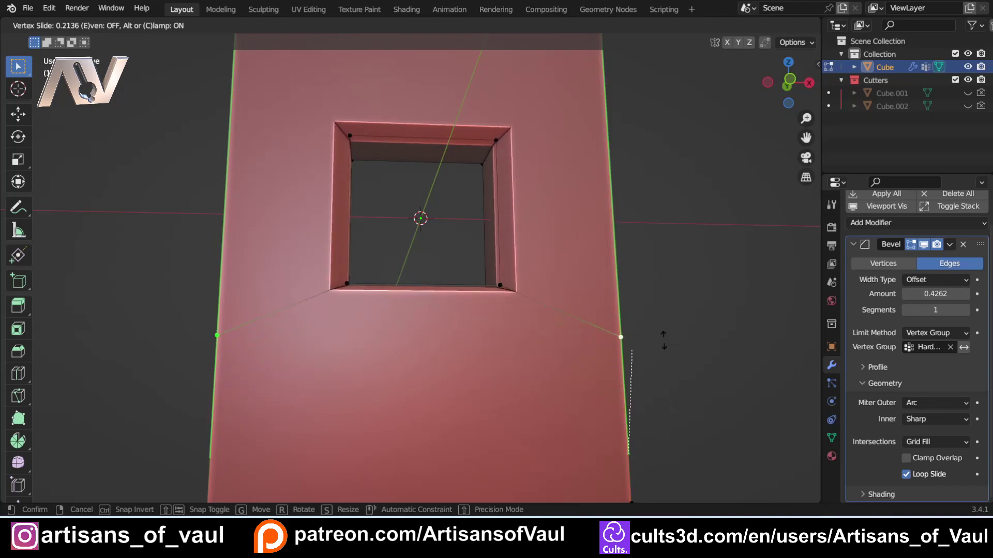
right_click(662, 362)
middle_click_drag(645, 306, 641, 352)
key("g")
key("g")
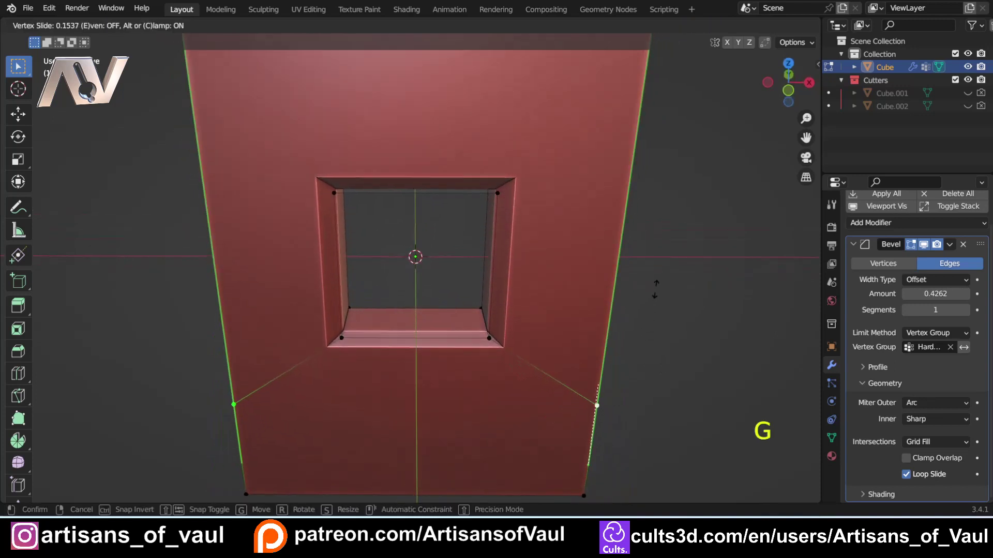
right_click(655, 293)
Step: Move the two side-edge vertices up about 3.34 along Z and inspect the bevel in front view
key("g")
key("z")
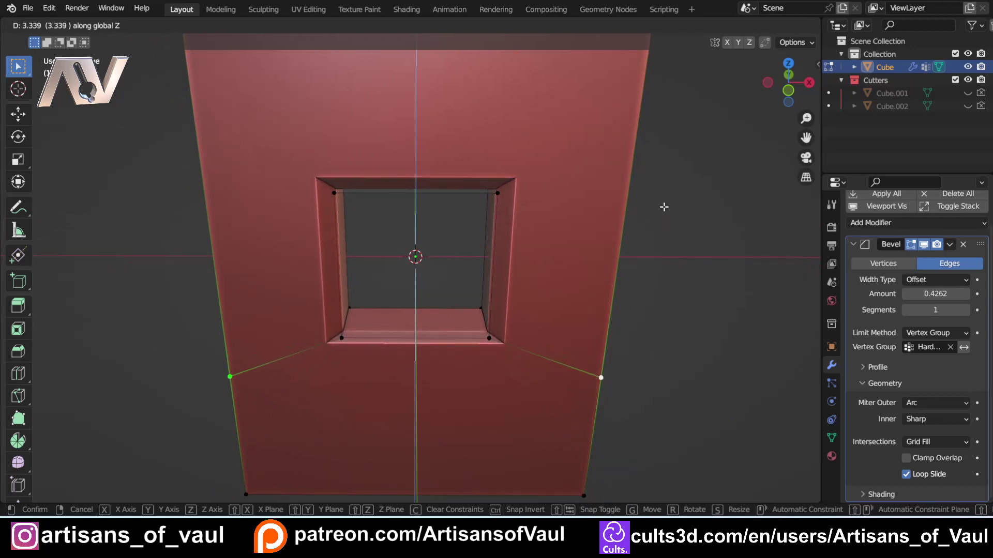
left_click(664, 207)
left_click(788, 90)
scroll(369, 322, "up", 2)
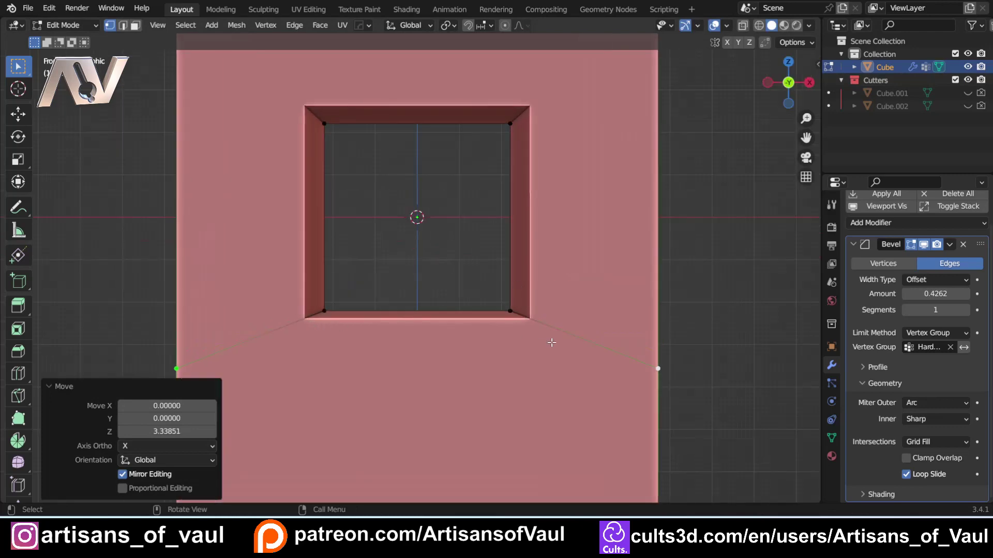
middle_click_drag(537, 335, 473, 387, "shift")
scroll(380, 375, "down", 3)
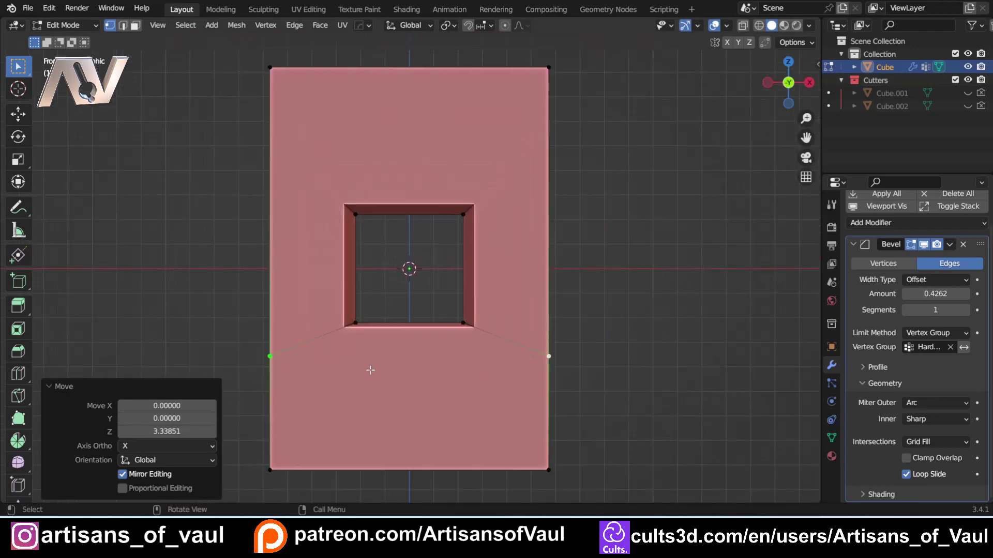
scroll(412, 385, "up", 2)
middle_click_drag(412, 386, 455, 331, "shift")
Step: Remove the Bevel modifier and undo the upward move of the side-edge vertices
left_click(964, 244)
middle_click_drag(487, 202, 488, 230)
scroll(488, 229, "down", 2)
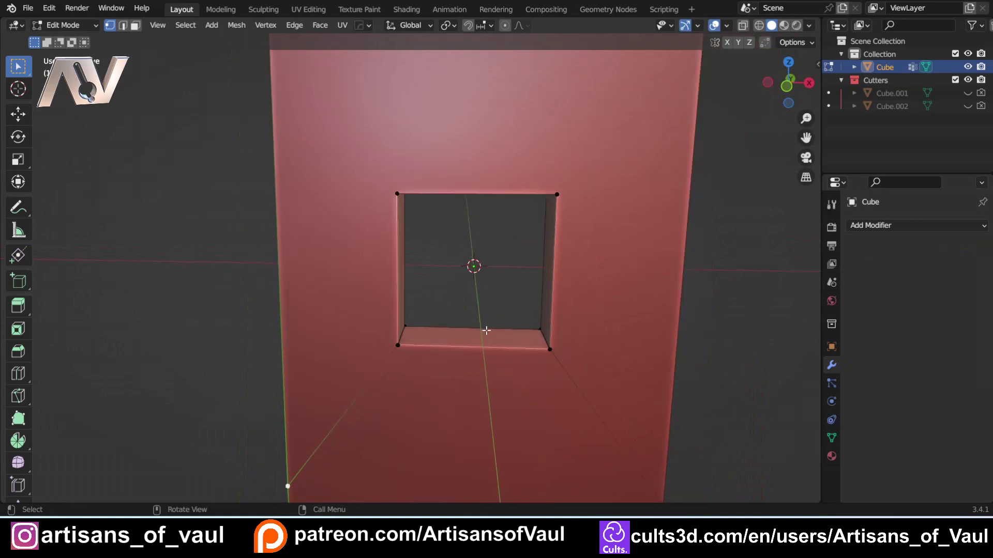
middle_click_drag(486, 332, 488, 322)
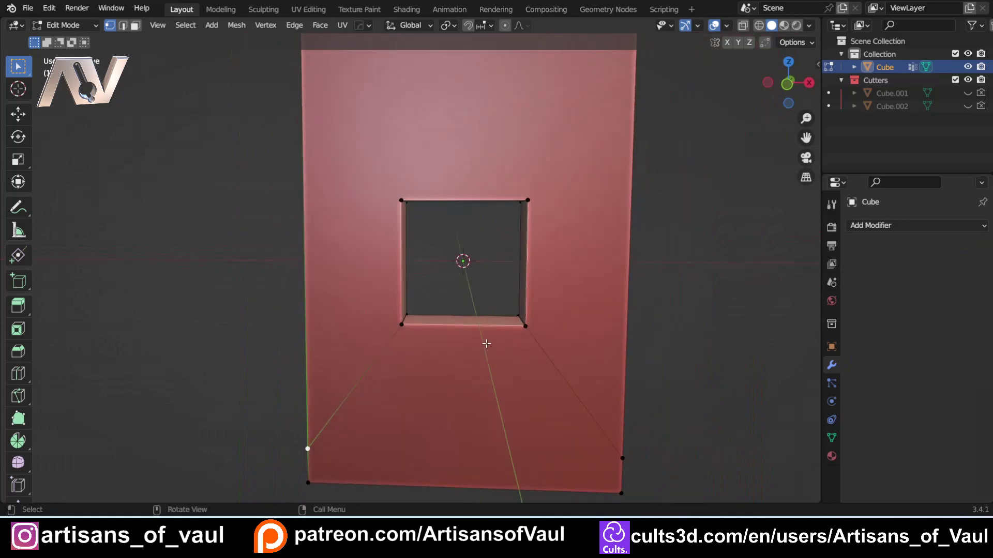
Step: Knife-cut from each of the opening's upper corners to the matching upper outer corner of the slab
middle_click_drag(452, 243, 387, 289, "shift")
key("k")
left_click(279, 148)
key("Return")
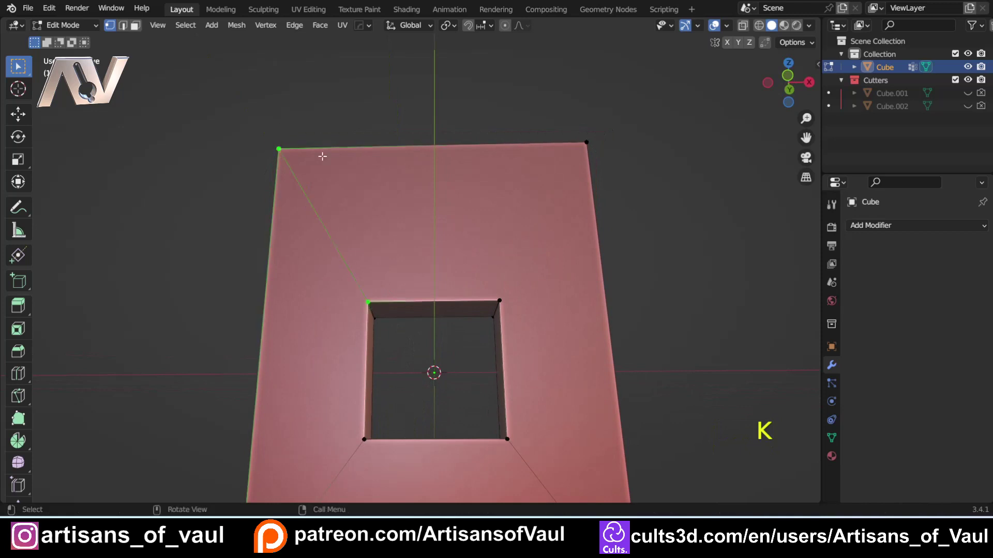
key("k")
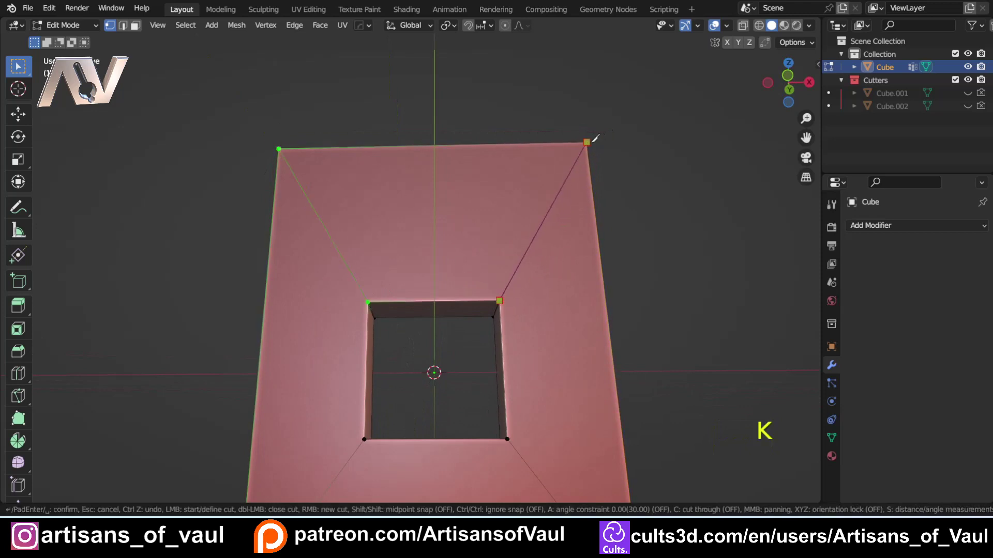
key("Return")
Step: Dissolve the two lower diagonal edges running from the opening's bottom corners to the slab's sides
middle_click_drag(448, 314, 472, 155, "shift")
middle_click_drag(460, 244, 454, 276)
key("Tab")
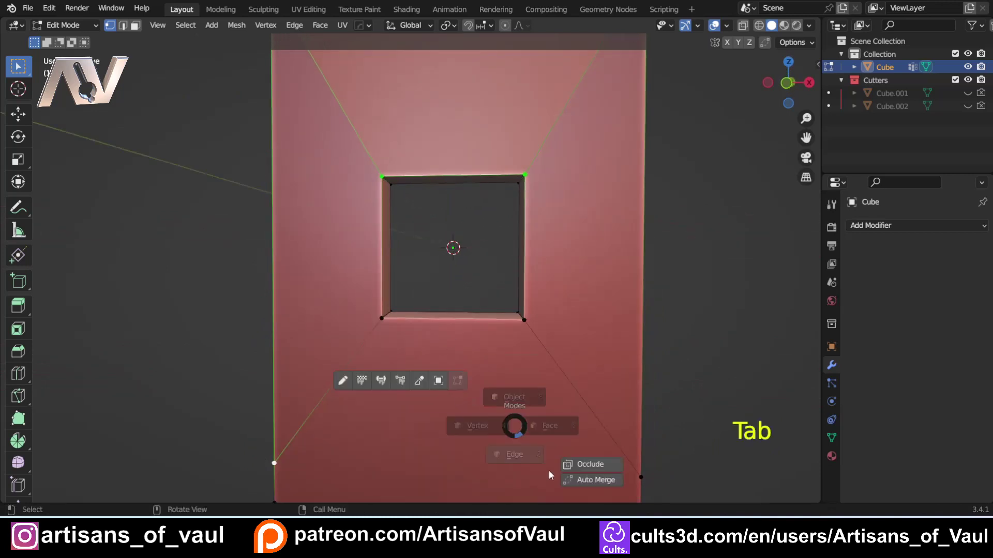
left_click(559, 490)
left_click(327, 381)
left_click(561, 387, "shift")
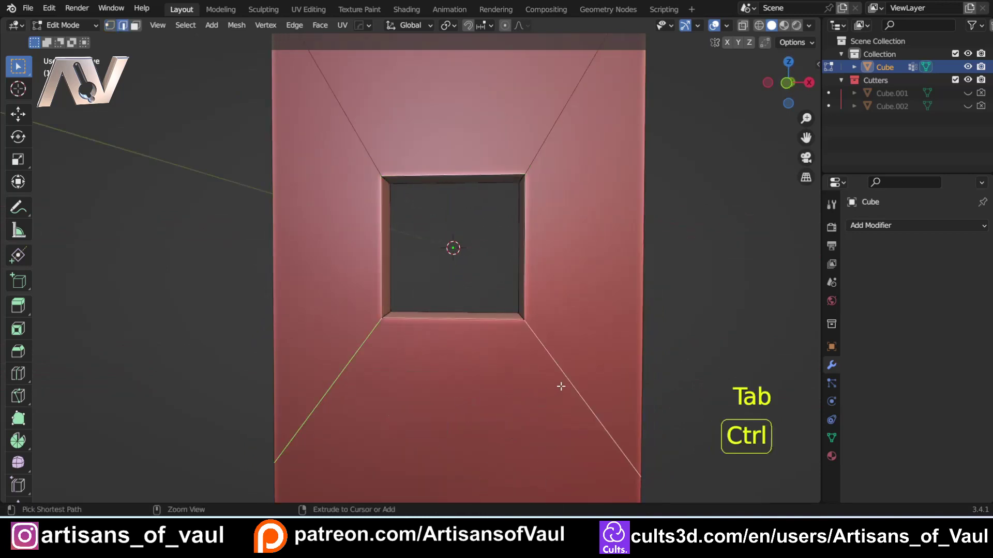
key("ctrl+x")
Step: Bevel the opening's two side edges and top edge on the front face with a 0.930 width and one segment
middle_click_drag(452, 334, 343, 332)
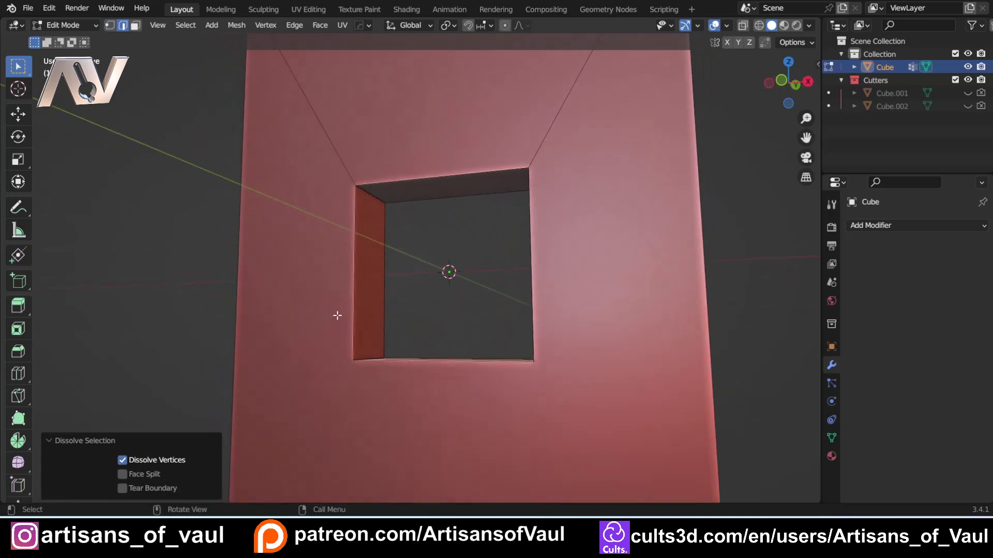
key("Tab")
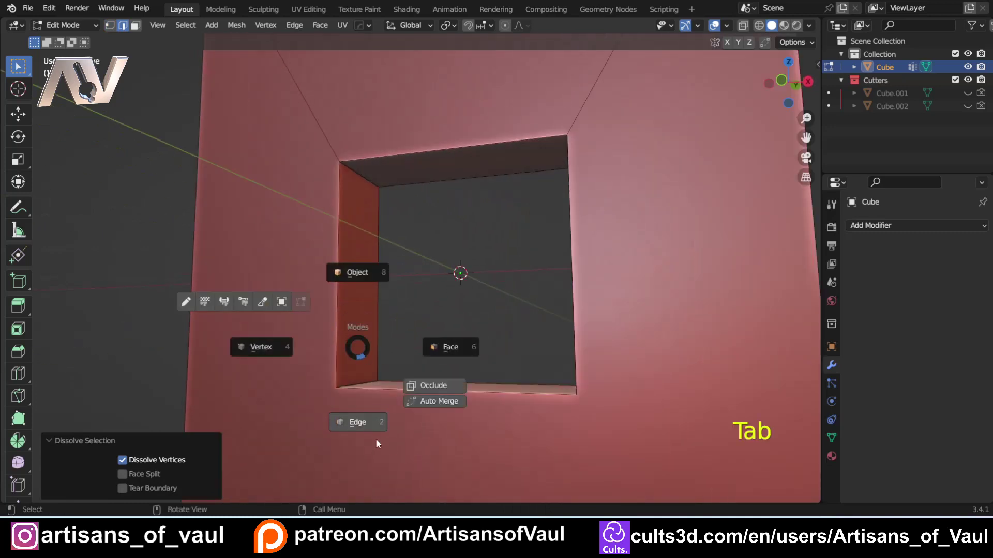
right_click(444, 309)
middle_click_drag(485, 288, 466, 336)
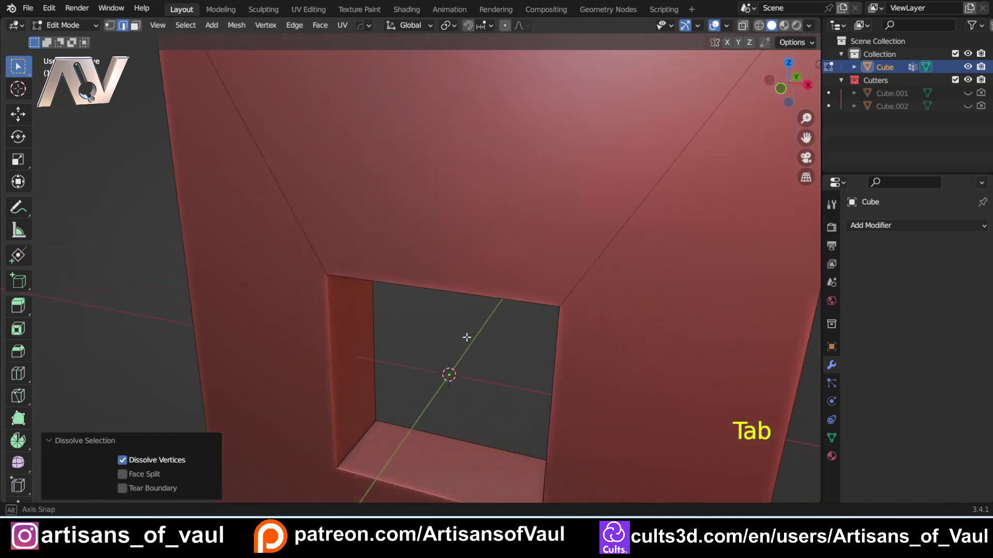
middle_click_drag(461, 440, 353, 317, "shift")
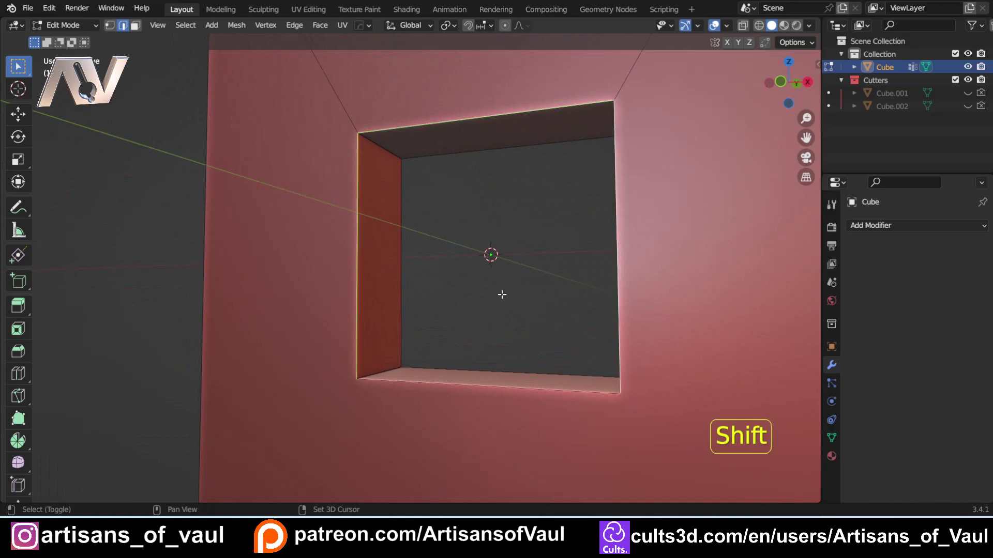
middle_click_drag(502, 294, 418, 303, "shift")
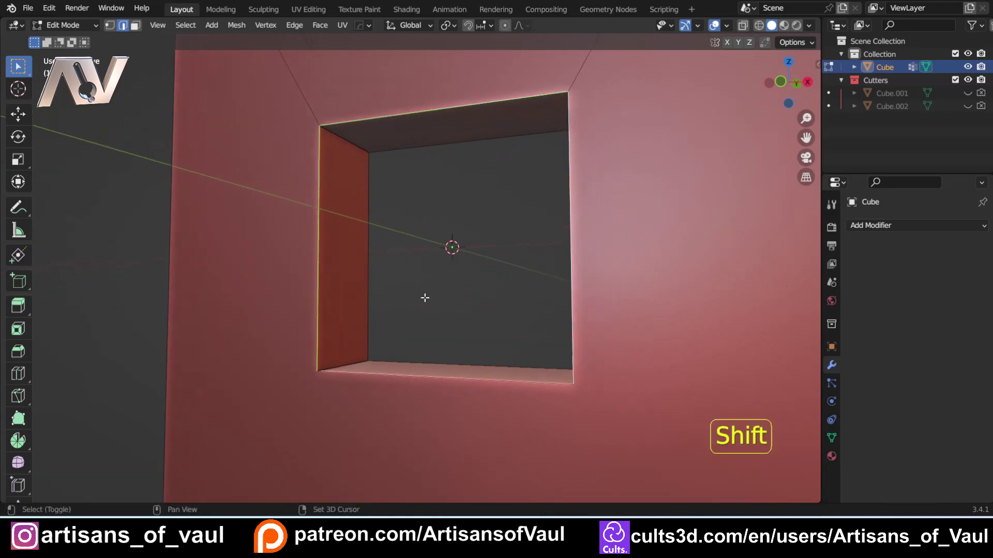
key("ctrl+b")
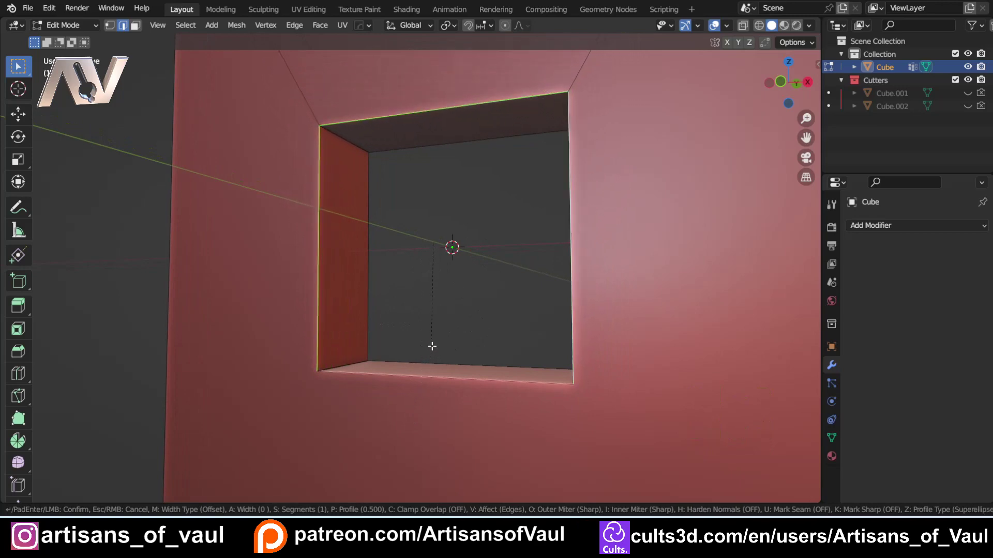
left_click(416, 406)
Step: Compare the bevel's lower corners with Loop Slide toggled, and undo the bevel
mouse_move(363, 333)
middle_mouse_down()
mouse_move(340, 364)
mouse_move(362, 336)
middle_mouse_up()
left_click(123, 377)
scroll(314, 361, "up", 2)
left_click(122, 377)
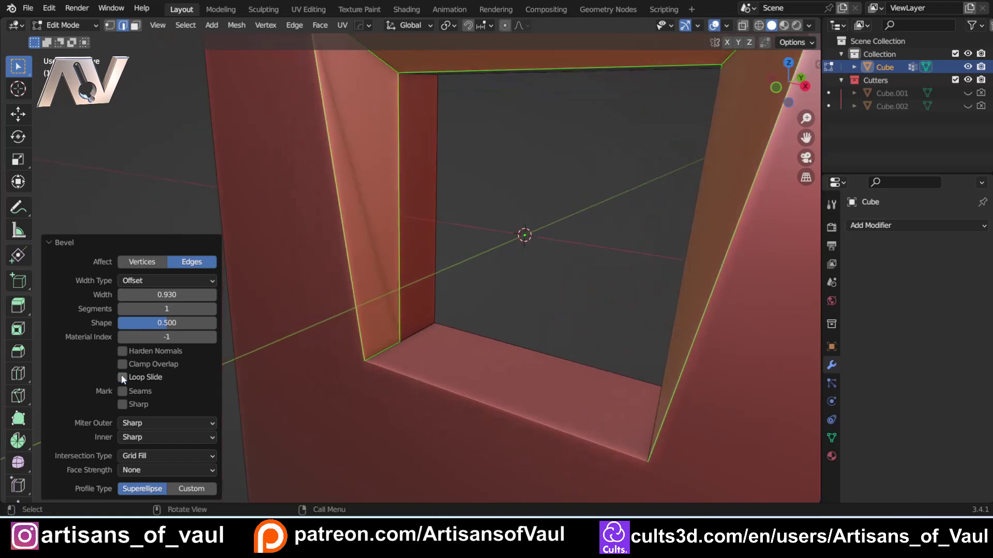
scroll(407, 364, "up", 4)
scroll(322, 422, "down", 5)
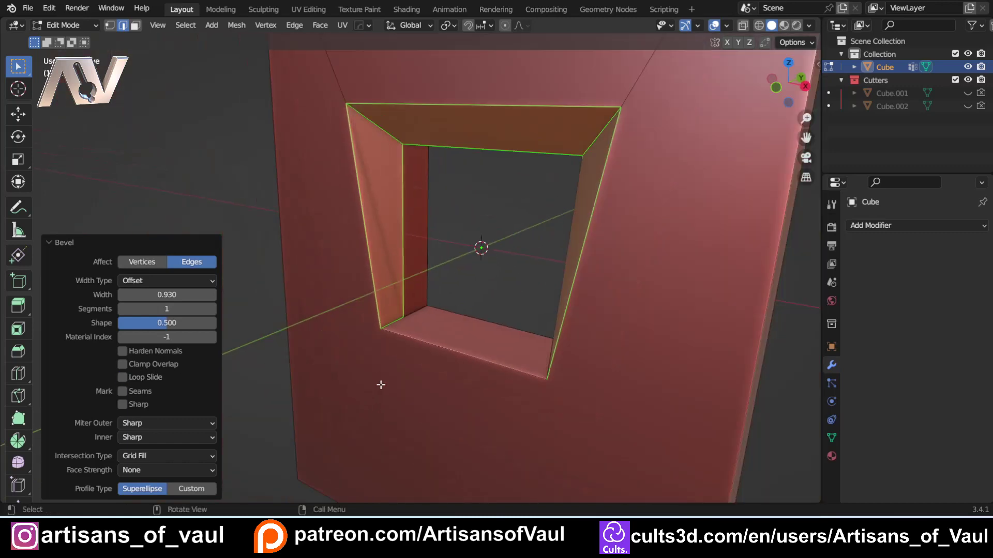
middle_click_drag(381, 381, 469, 373)
middle_click_drag(527, 345, 391, 292, "shift")
key("ctrl+z")
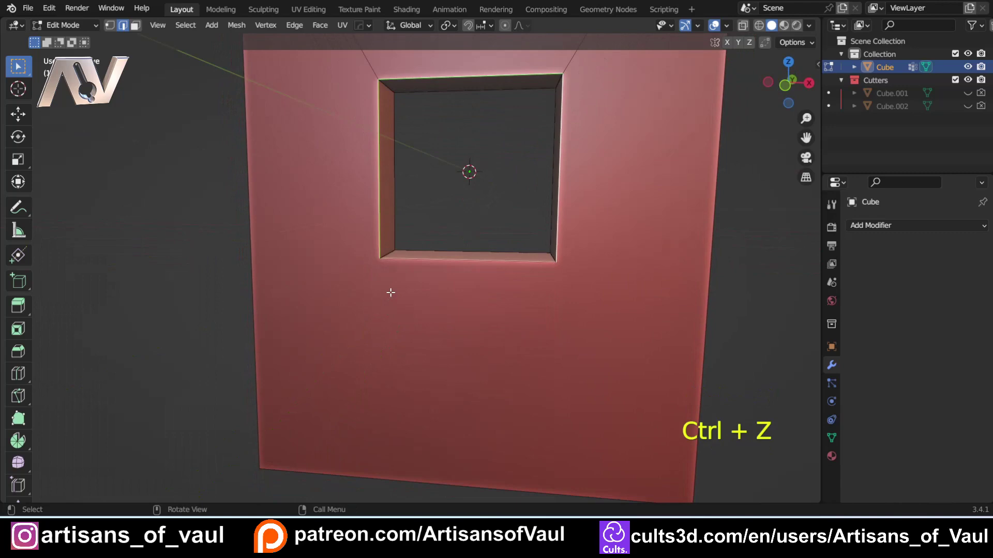
Step: Knife-cut along X from the opening's bottom-left corner to the slab's left side edge
key("k")
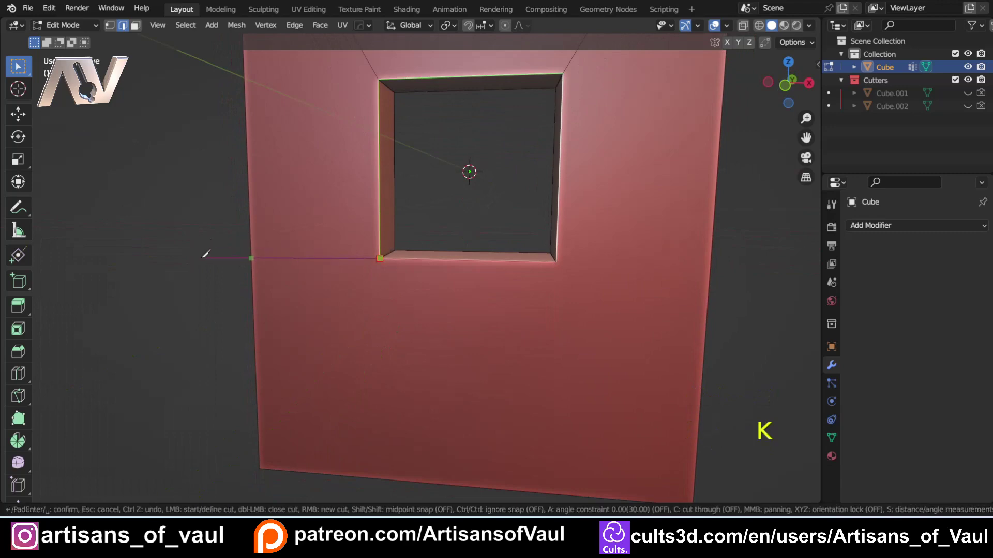
key("x")
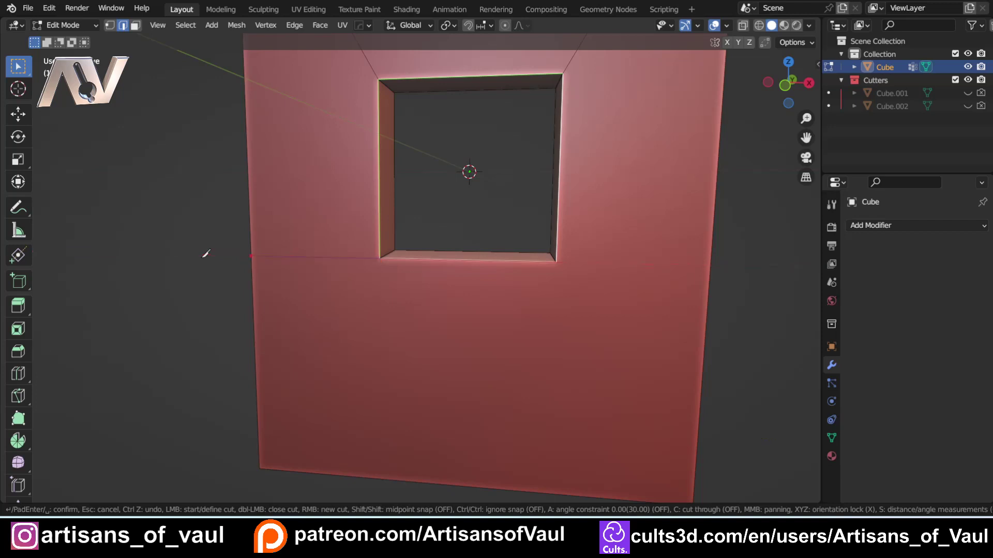
key("Return")
Step: Knife-cut straight down along Z from the opening's bottom-right corner to the slab's bottom edge
middle_click_drag(641, 336, 513, 212, "shift")
key("k")
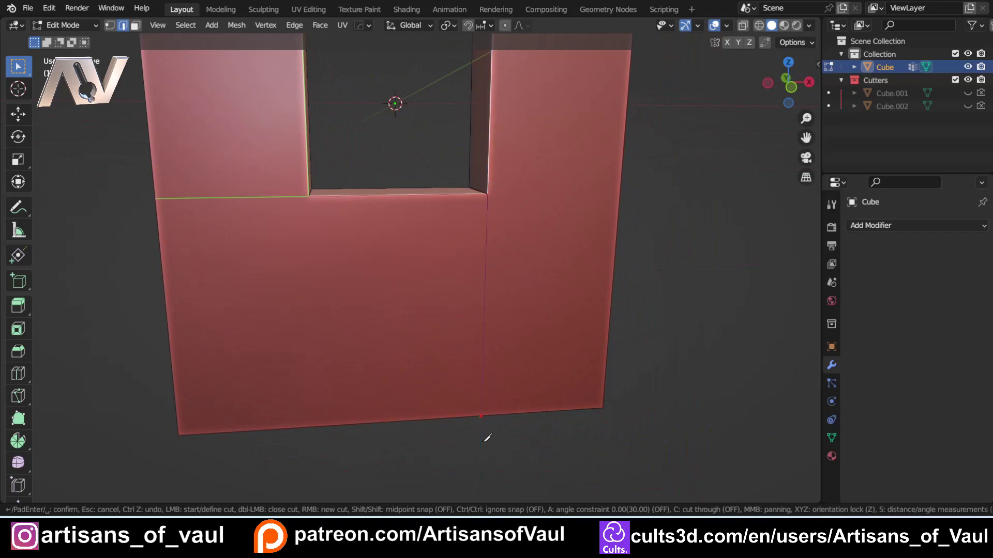
key("Return")
Step: Try a 0.562-wide bevel on the opening's front side and top edges, and undo it
middle_click_drag(428, 150, 375, 329)
scroll(374, 328, "up", 2)
middle_click_drag(350, 368, 372, 362)
key("Tab")
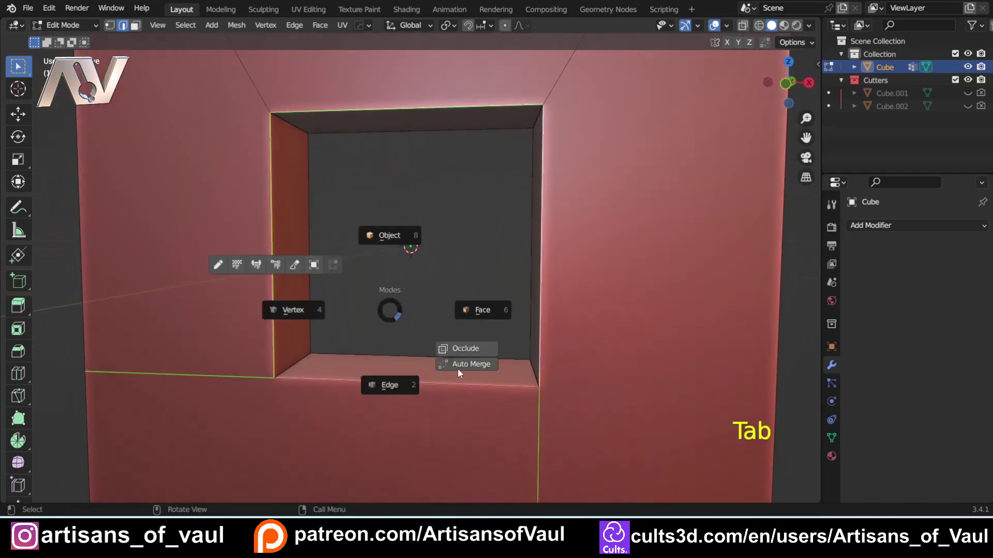
left_click(398, 385)
key("ctrl+b")
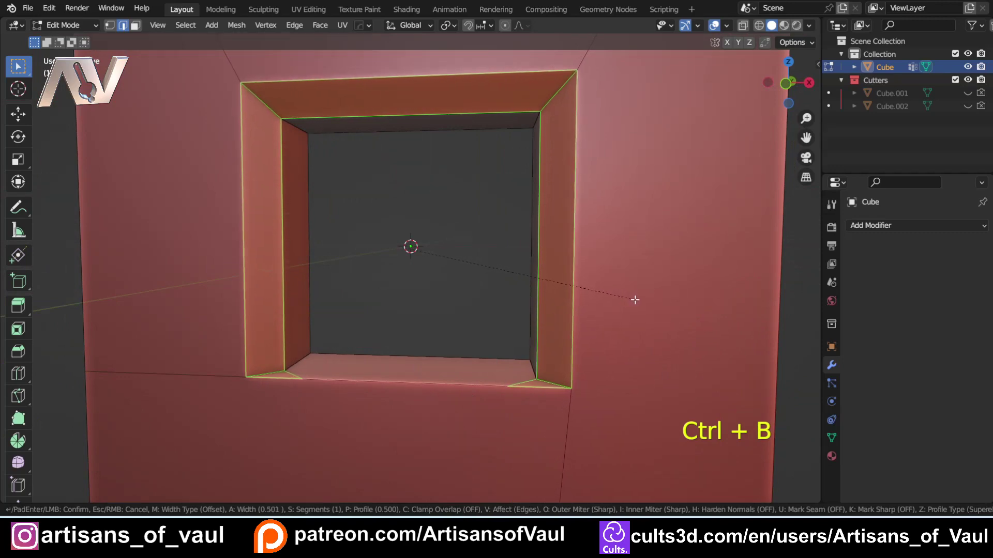
left_click(603, 305)
scroll(603, 305, "down", 3)
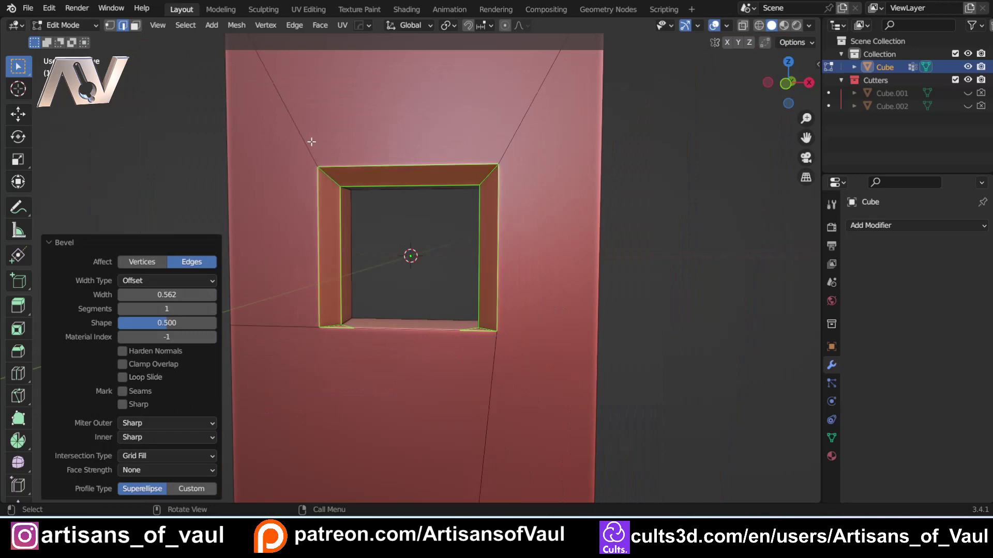
middle_click_drag(312, 142, 353, 255)
key("ctrl+z")
Step: Dissolve the two diagonal edges running from the opening's upper corners to the slab's outer corners
left_click(326, 206)
left_click(524, 168, "shift")
key("ctrl+x")
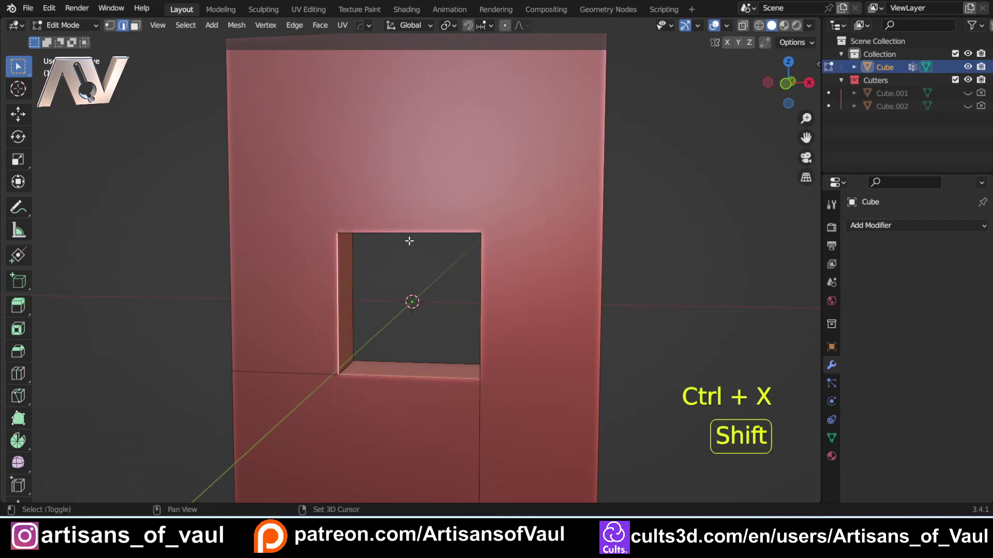
Step: Bevel the opening's front side and top edges with a 0.504 width and one segment
middle_click_drag(409, 241, 455, 216)
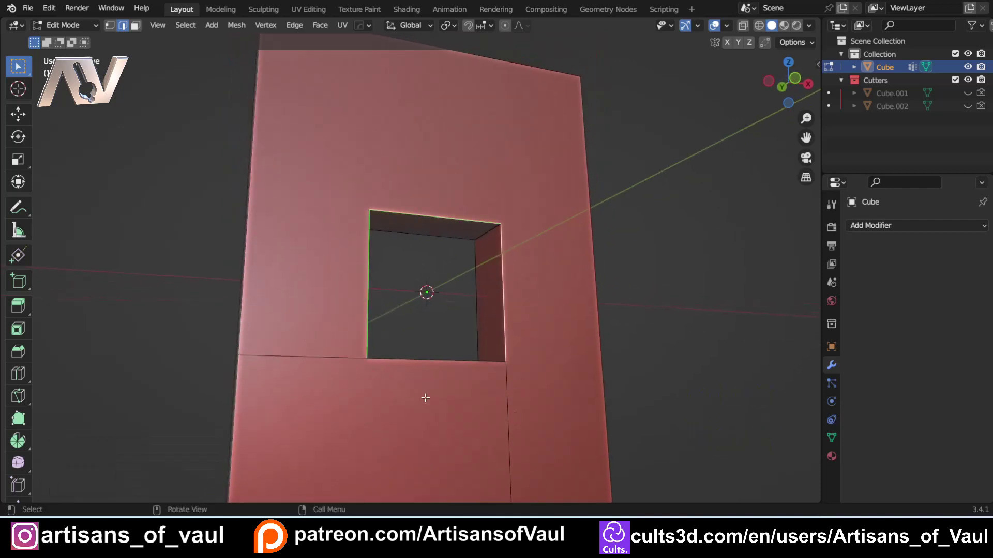
middle_click_drag(442, 398, 390, 345)
key("ctrl+b")
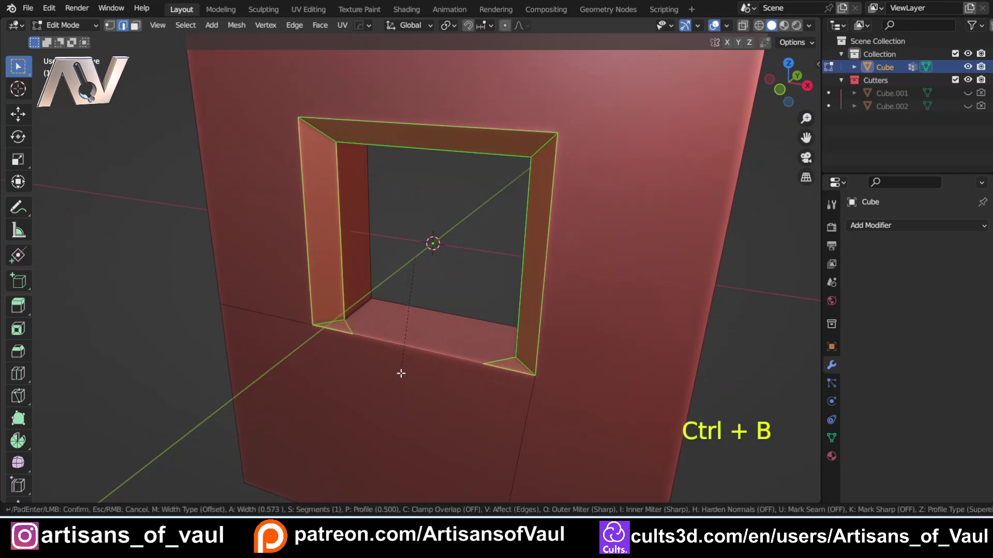
left_click(401, 370)
middle_click_drag(401, 370, 523, 315)
scroll(540, 306, "down", 1)
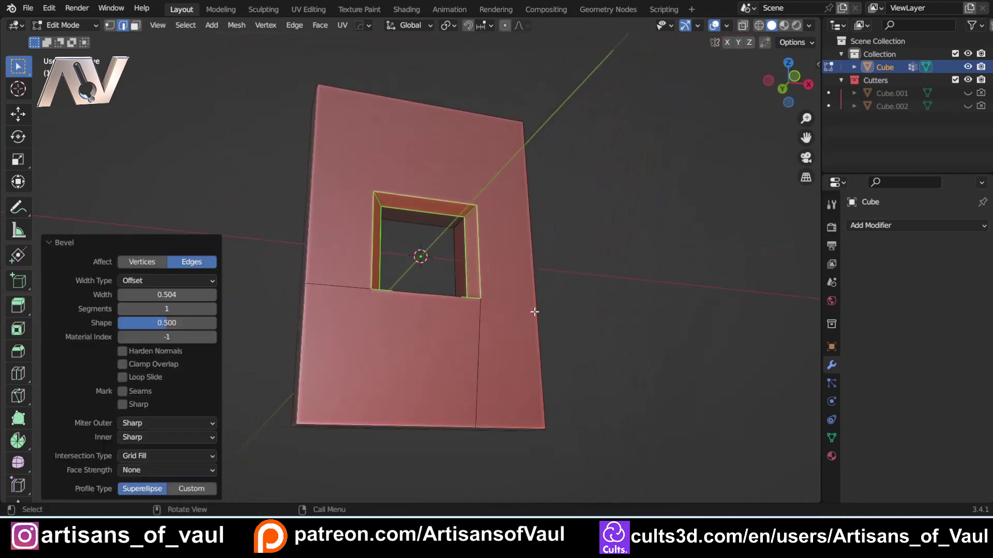
Step: Examine the bevel's lower corners and the cut edges running from them to the slab's outer edges
middle_click_drag(448, 318, 432, 368)
scroll(395, 364, "up", 3)
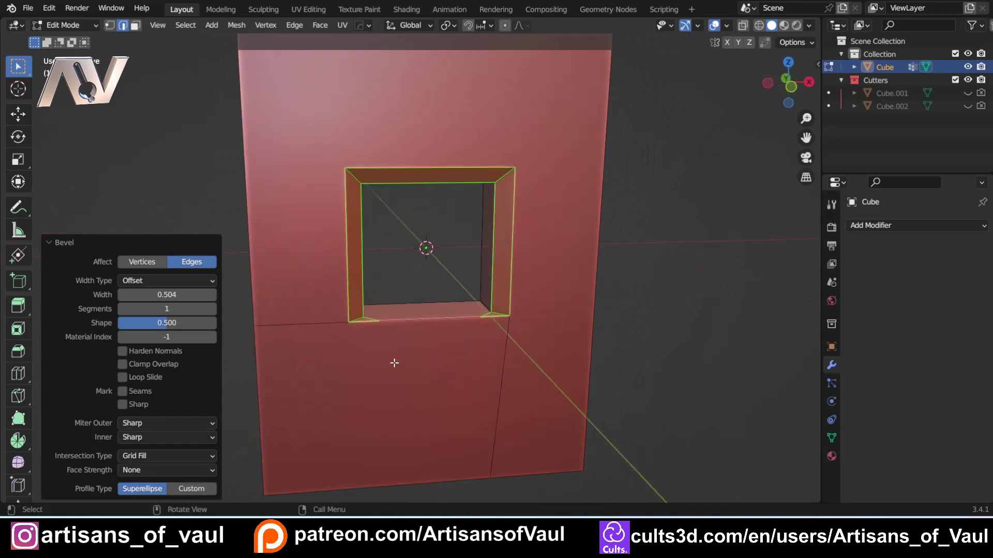
middle_click_drag(356, 375, 388, 339, "shift")
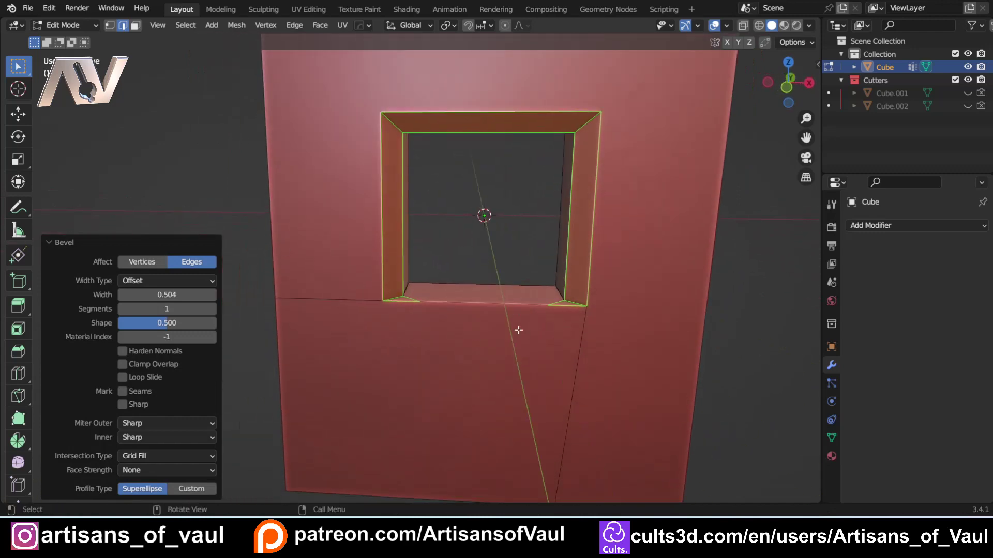
left_click(338, 300)
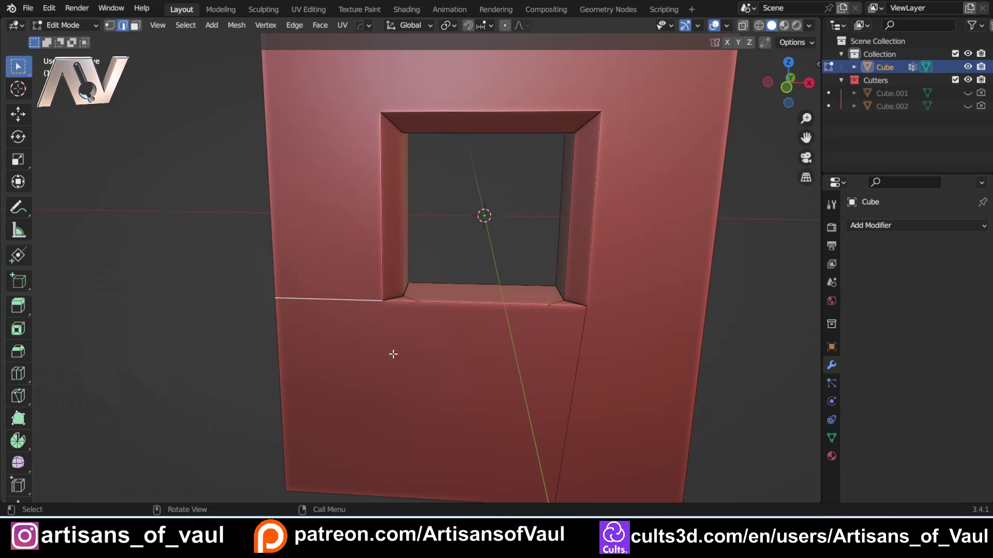
scroll(398, 354, "down", 3)
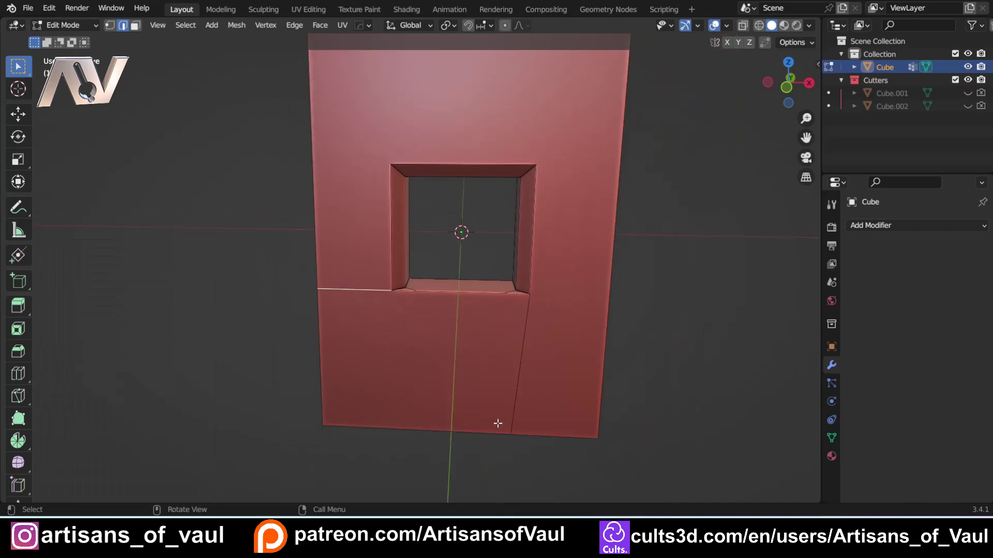
middle_click_drag(505, 355, 384, 380, "shift")
scroll(311, 336, "up", 2)
left_click(196, 342)
middle_click_drag(272, 354, 326, 344)
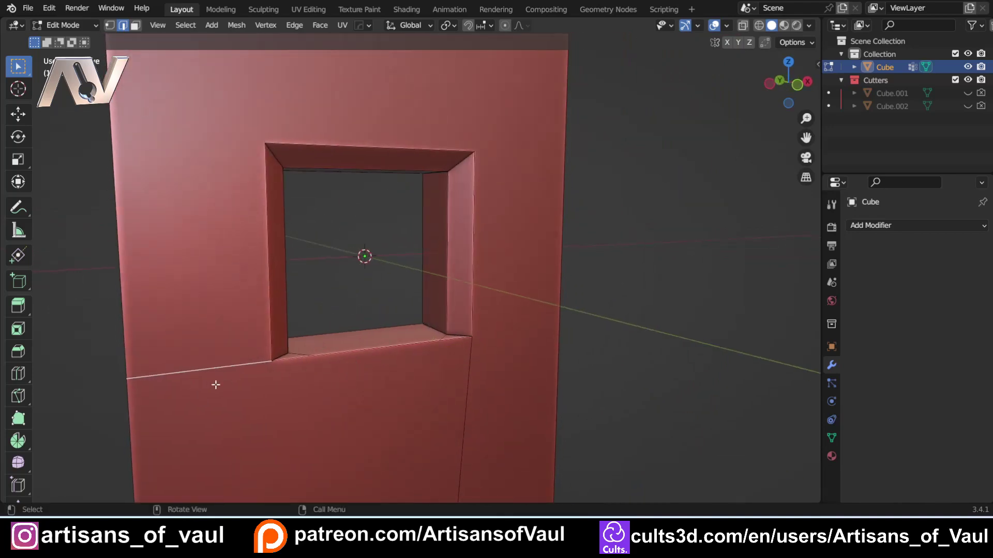
middle_click_drag(241, 388, 336, 406)
scroll(308, 410, "up", 2)
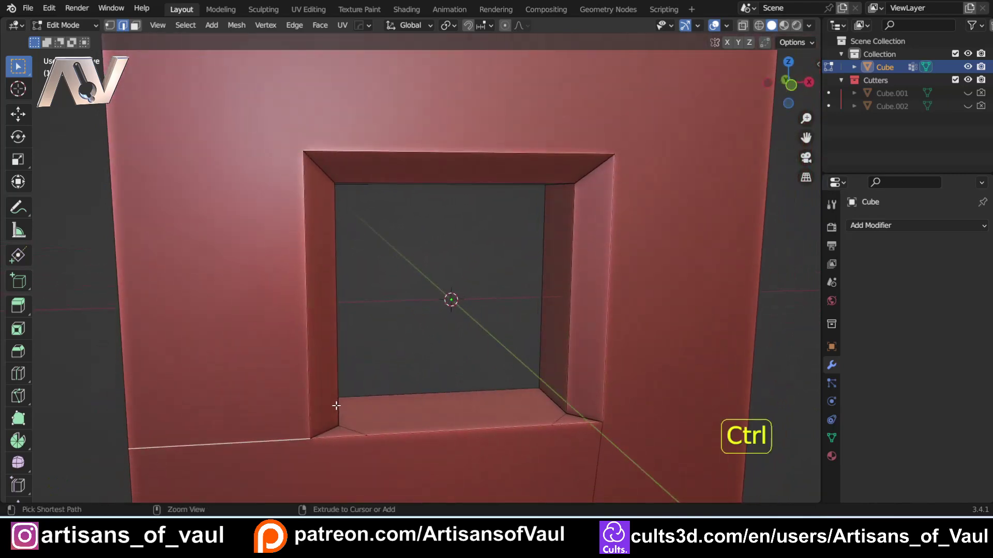
Step: Undo back to the unbevelled opening with its two side edges and top edge selected
key("ctrl+z")
key("ctrl+z")
key("ctrl+z")
key("ctrl+z")
key("ctrl+shift+z")
scroll(482, 354, "down", 2)
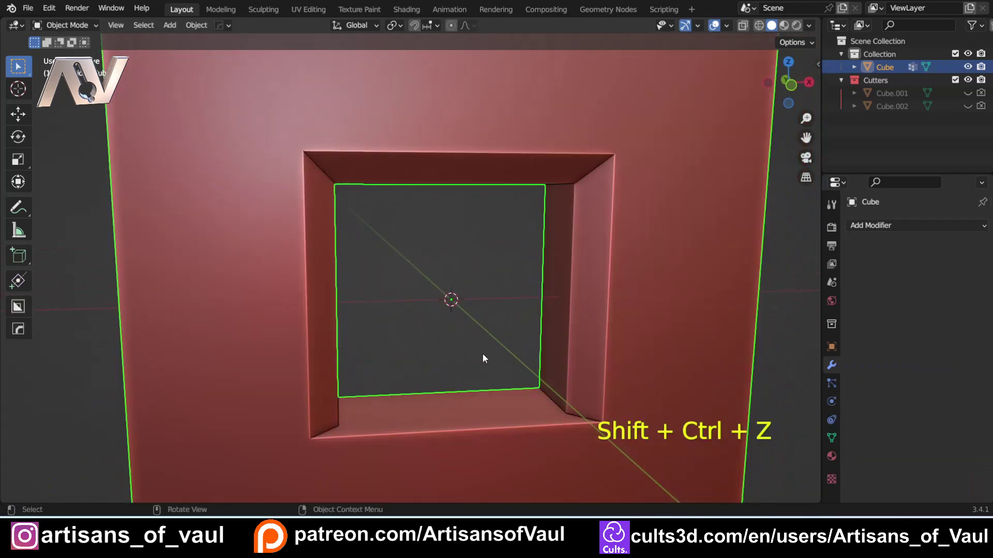
key("ctrl+z")
key("ctrl+z")
key("ctrl+z")
key("ctrl+z")
key("ctrl+z")
key("ctrl+z")
key("ctrl+z")
key("ctrl+z")
key("ctrl+z")
key("ctrl+z")
key("ctrl+z")
Step: Knife-cut along X from the opening's bottom-right corner to the slab's right side edge
scroll(393, 364, "up", 2)
middle_click_drag(496, 365, 445, 305)
middle_click_drag(455, 429, 481, 380)
key("k")
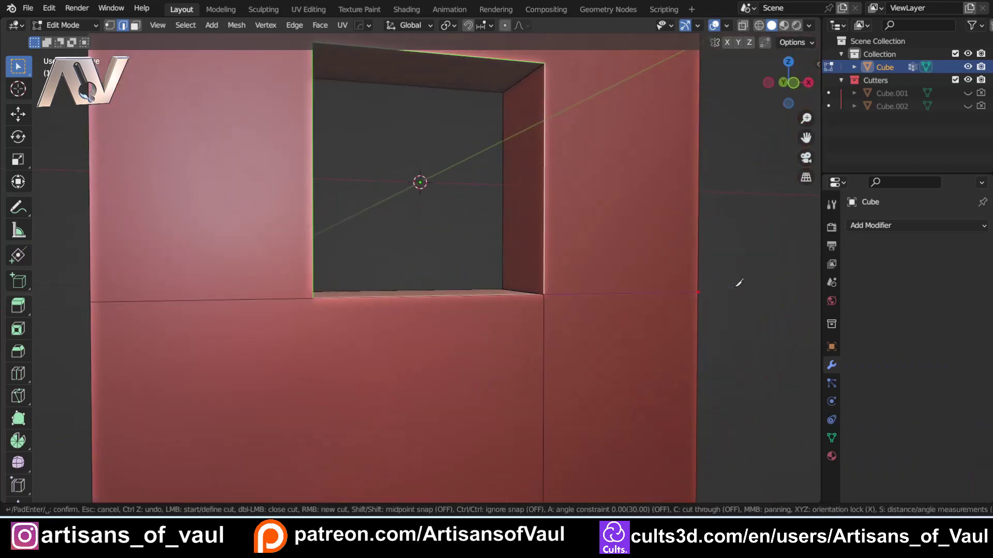
left_click(736, 287)
key("Return")
Step: Dissolve the vertical edge running down from the opening's bottom-right corner
key("Tab")
left_click(544, 371)
key("ctrl+x")
Step: Bevel the opening's front side and top edges with a 0.343 width and 10 segments
middle_click_drag(396, 289, 344, 359)
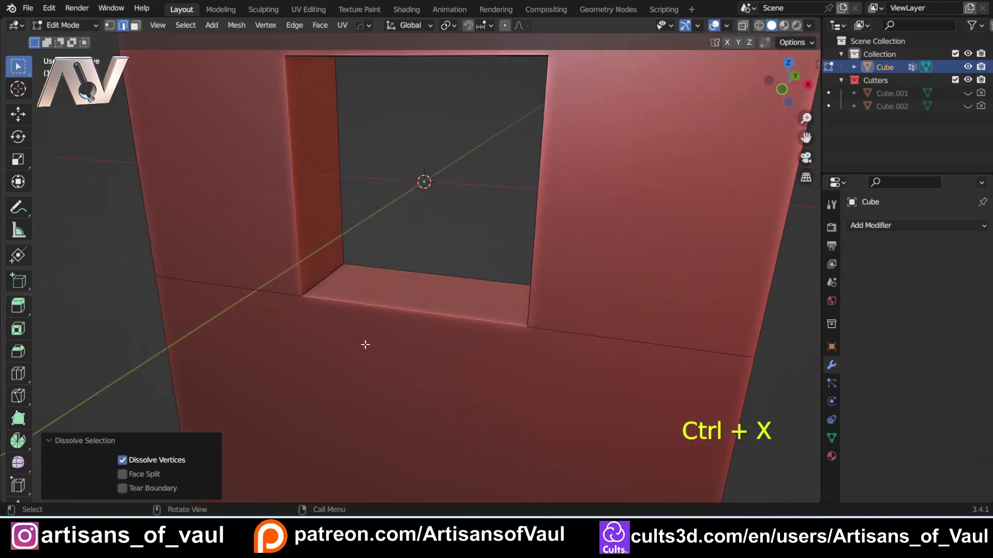
left_click(290, 259)
left_click(449, 115, "shift")
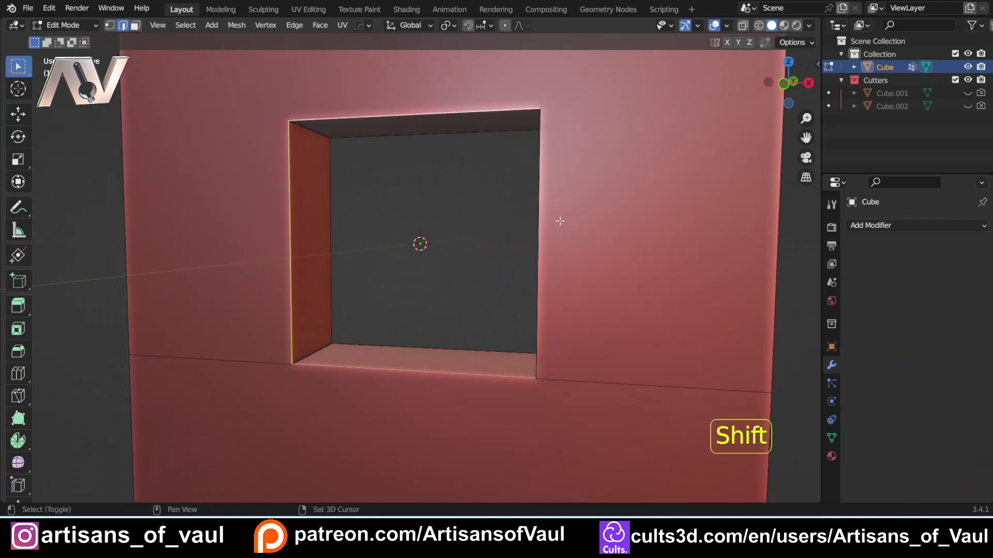
key("ctrl+b")
scroll(517, 286, "up", 9)
left_click(532, 288)
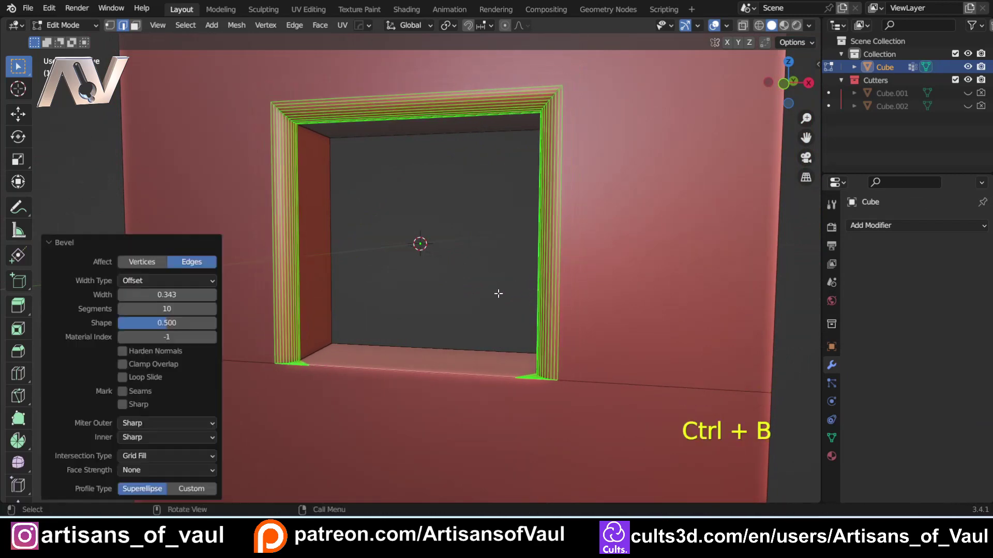
Step: Switch to Object Mode and examine the shading of the rounded bevel
key("Tab")
middle_click_drag(377, 327, 376, 305)
left_click(362, 342)
Step: Return to edge editing and examine the converging bevel edges at the opening's lower-left corner
key("Tab")
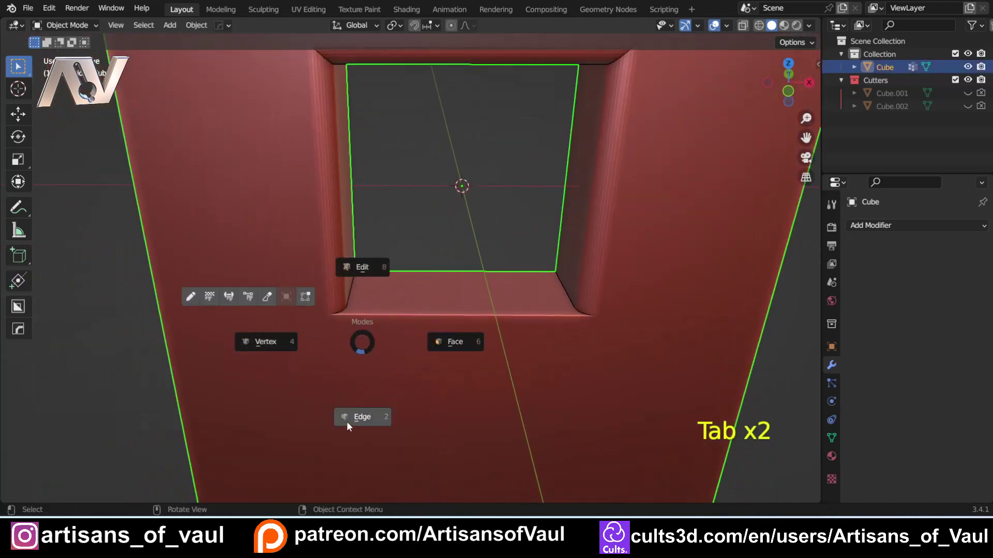
left_click(347, 421)
scroll(354, 368, "up", 5)
middle_click_drag(274, 370, 370, 366, "shift")
scroll(370, 366, "up", 3)
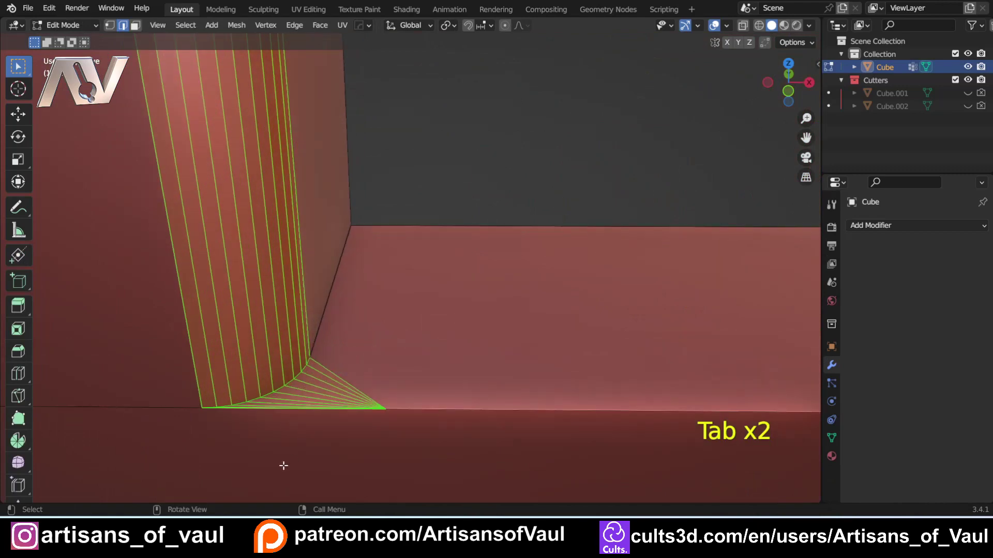
scroll(347, 403, "down", 2)
scroll(337, 404, "up", 5)
middle_click_drag(321, 405, 412, 343, "shift")
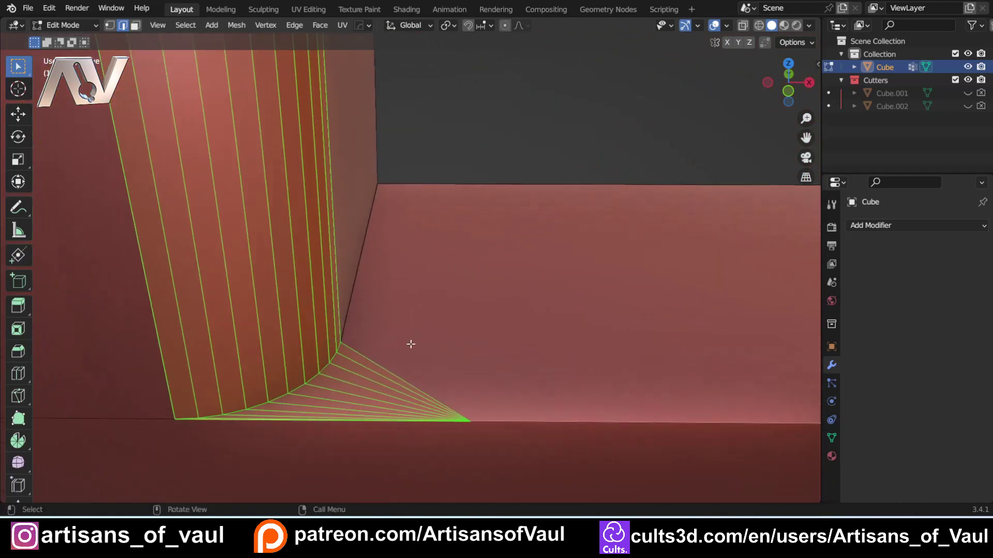
scroll(380, 373, "down", 5)
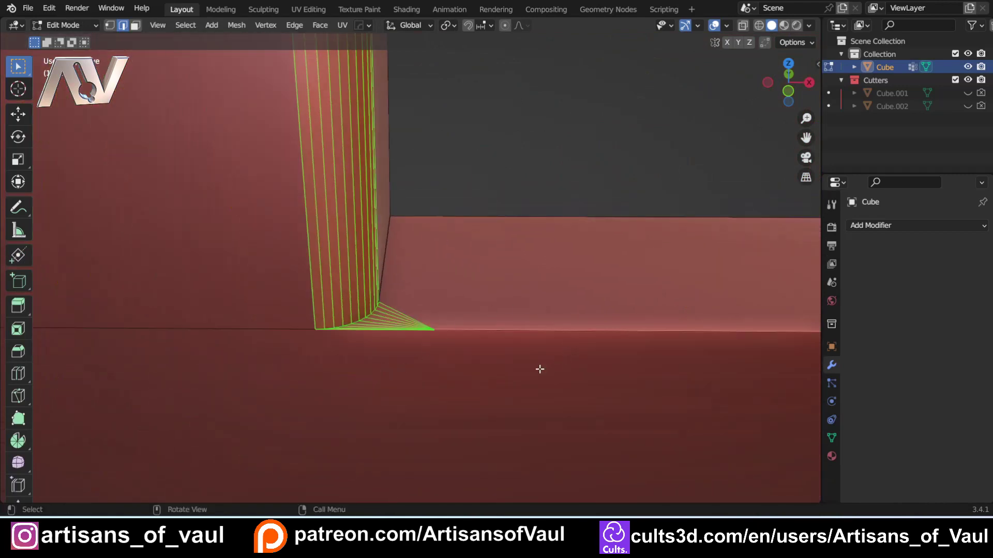
scroll(539, 369, "down", 5)
middle_click_drag(539, 369, 434, 372)
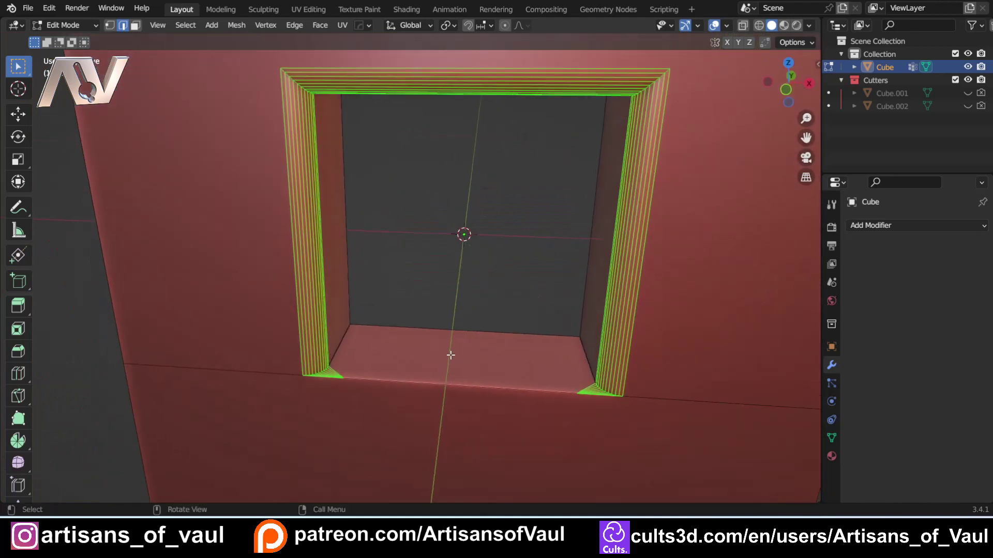
Step: Clean the bevelled slab's mesh with a limited dissolve at a 0.5° angle and examine the opening's lower corners
key("q")
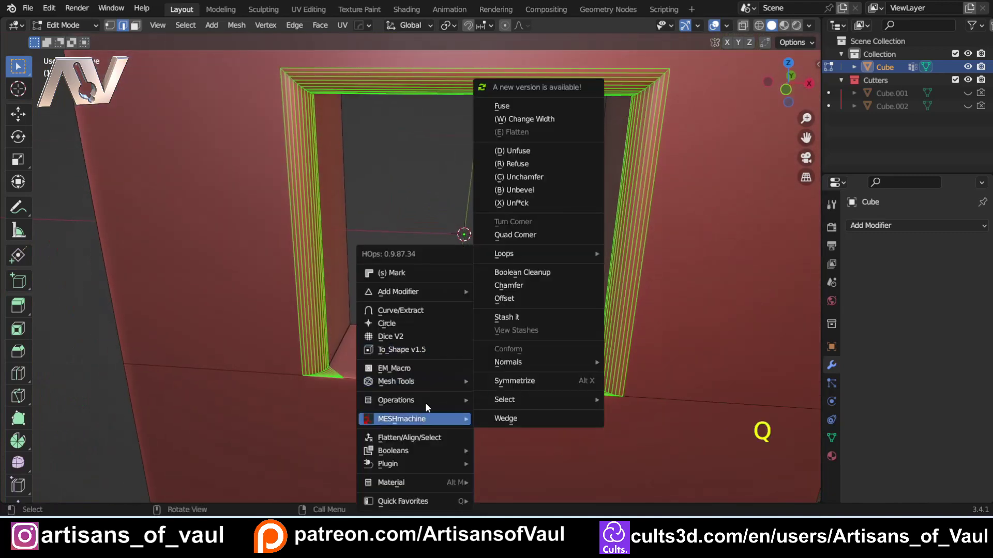
mouse_move(425, 402)
left_click(514, 402)
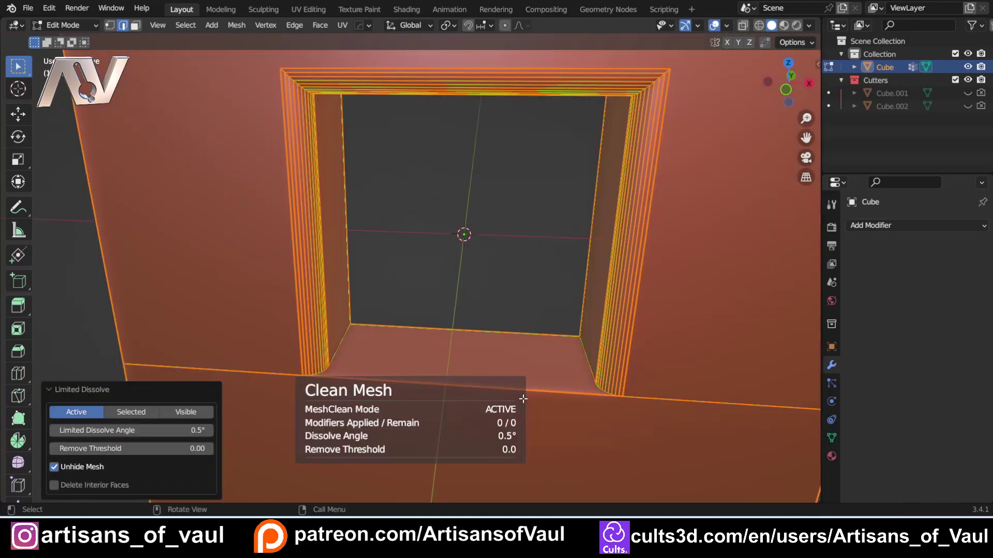
middle_click_drag(329, 368, 297, 303, "shift")
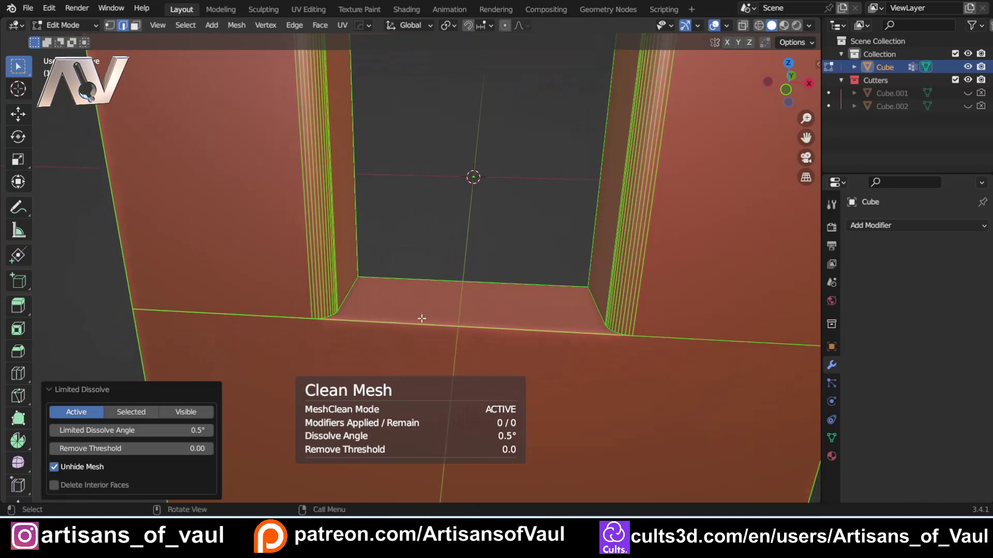
middle_click_drag(428, 250, 348, 351, "shift")
Step: Undo the mesh cleanup and the bevel, back to the opening's sharp front edges
scroll(368, 328, "down", 2)
key("ctrl+z")
key("ctrl+z")
key("ctrl+z")
key("ctrl+z")
key("ctrl+z")
key("ctrl+z")
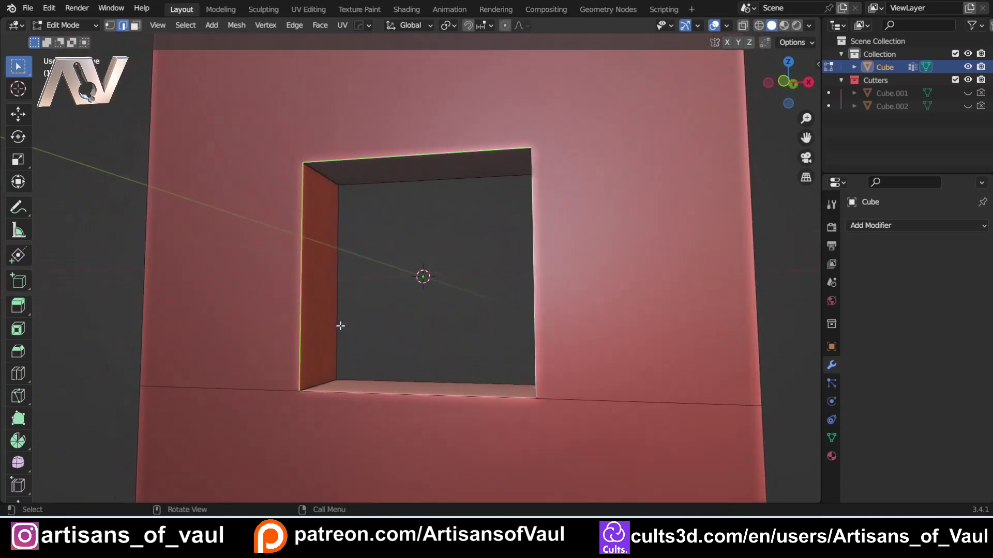
Step: Start a vertex-group-limited HardOps bevel with 3 segments on the opening's front edges and show its control help
scroll(337, 336, "up", 2)
key("q")
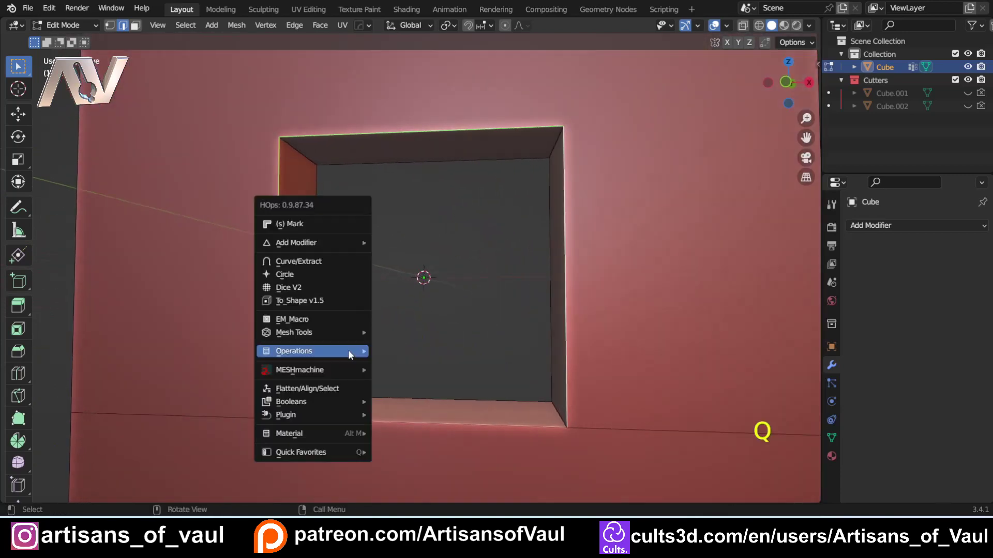
left_click(320, 222, "ctrl")
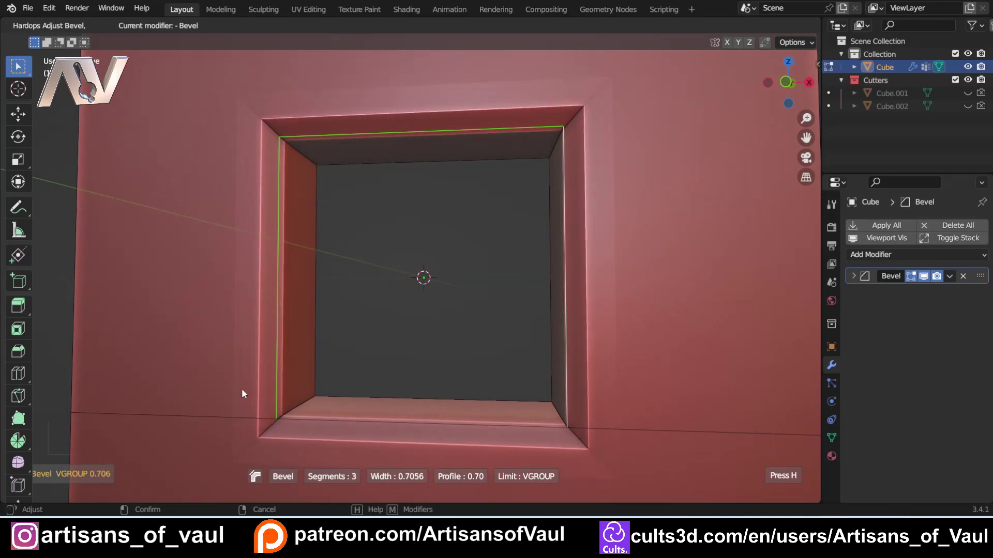
key("h")
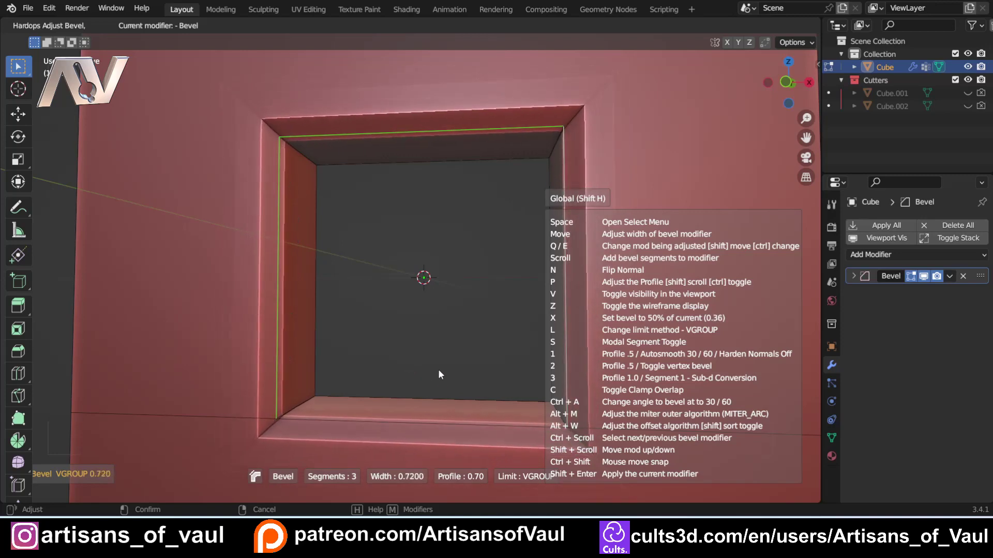
Step: Cycle the bevel's limit method through None, Angle, Weight and Vertex Group, and cancel the bevel
key("l")
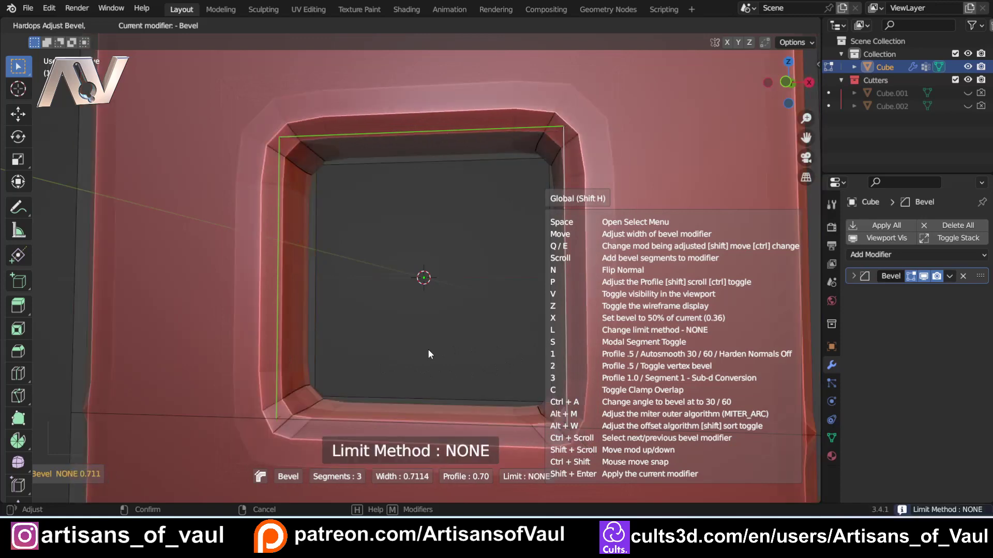
key("l")
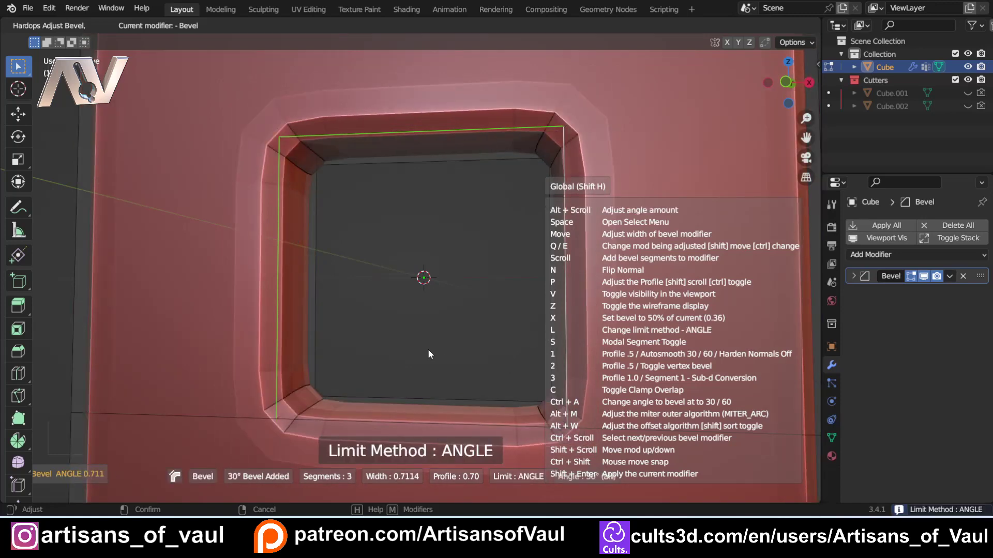
key("l")
key("l")
key("l")
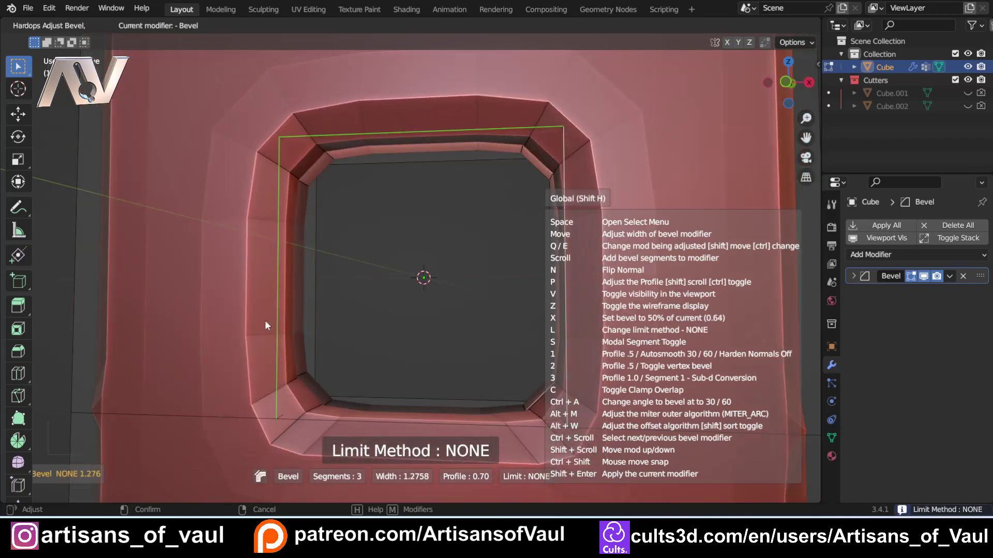
key("l")
key("l")
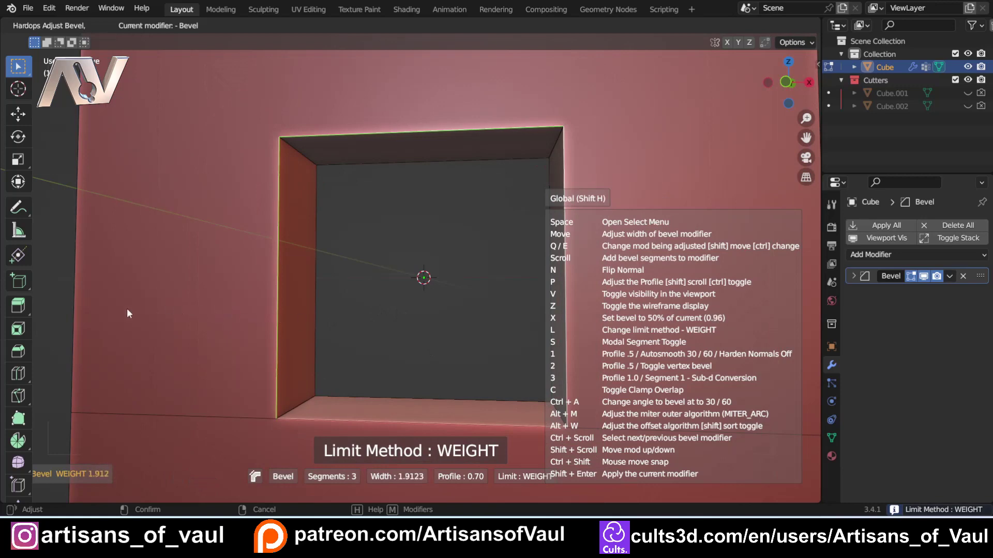
key("l")
right_click(243, 312)
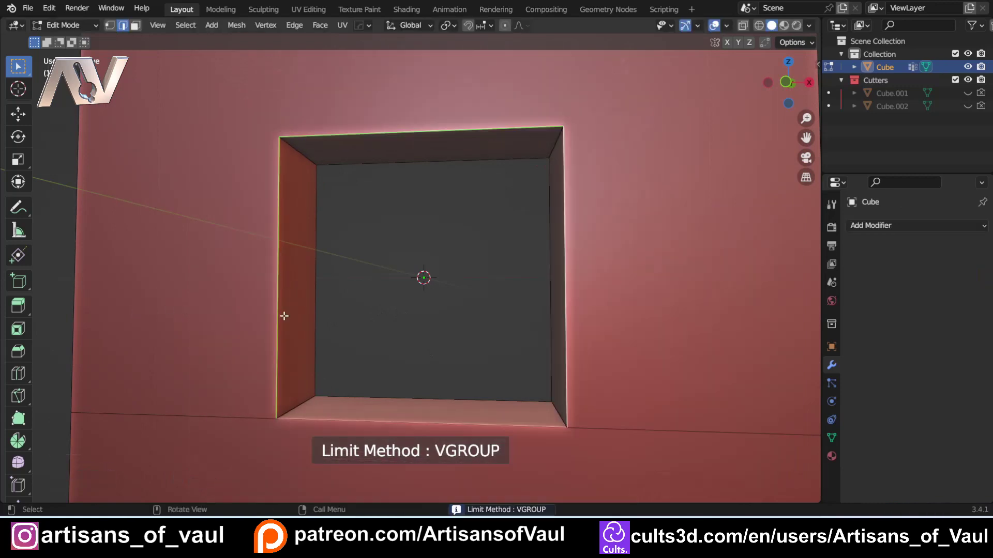
Step: Add the opening's right front edge to the selection and mark both side edges and the top edge with HardOps
middle_click_drag(418, 291, 487, 170)
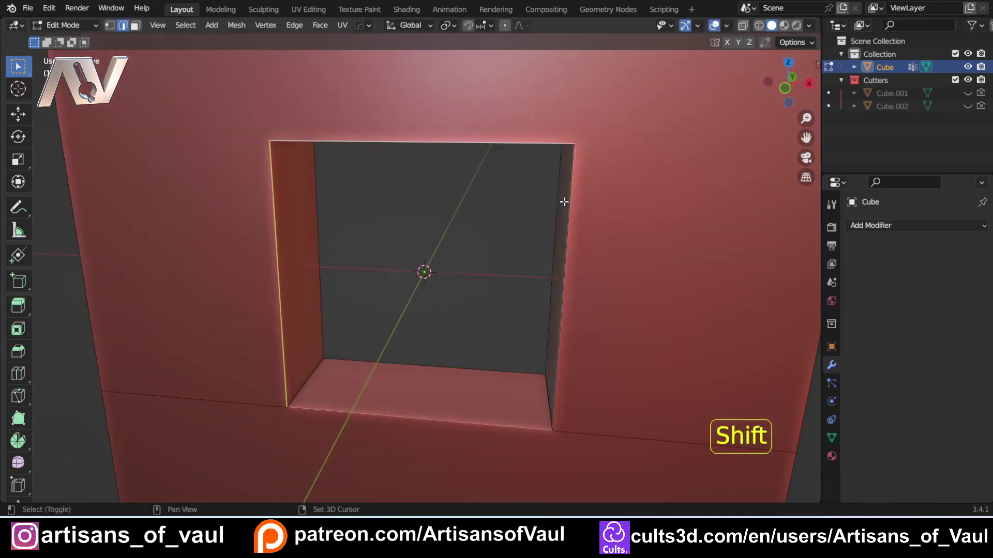
left_click(565, 201, "shift")
key("q")
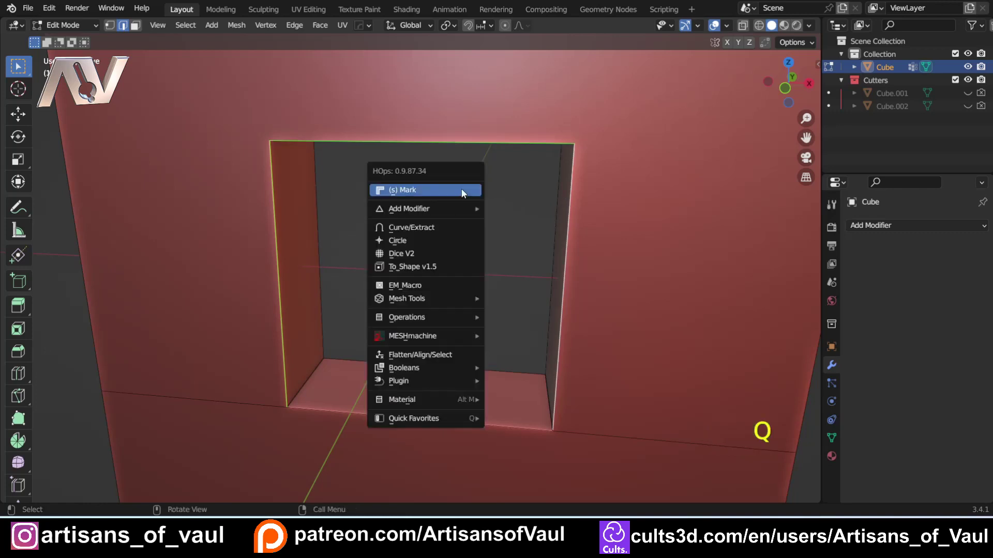
left_click(461, 189)
Step: Add a Bevel modifier to the slab and set its limit method to Weight
left_click(907, 226)
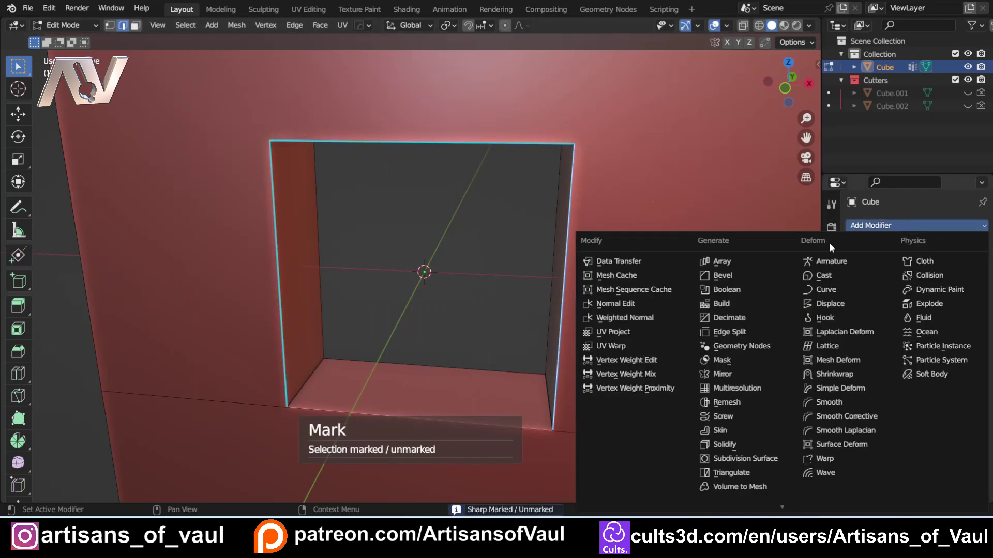
left_click(752, 274)
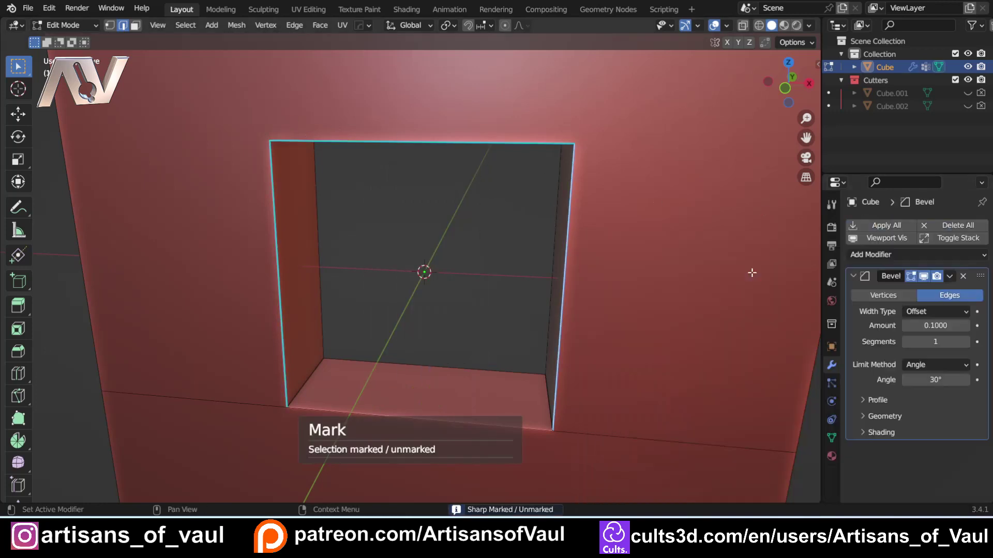
left_click(920, 366)
left_click(922, 398)
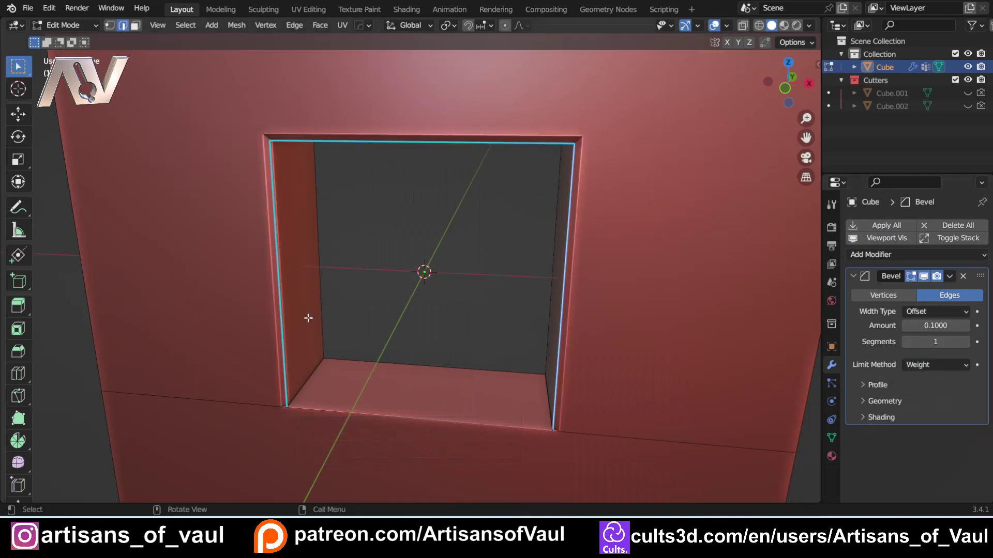
left_click(915, 366)
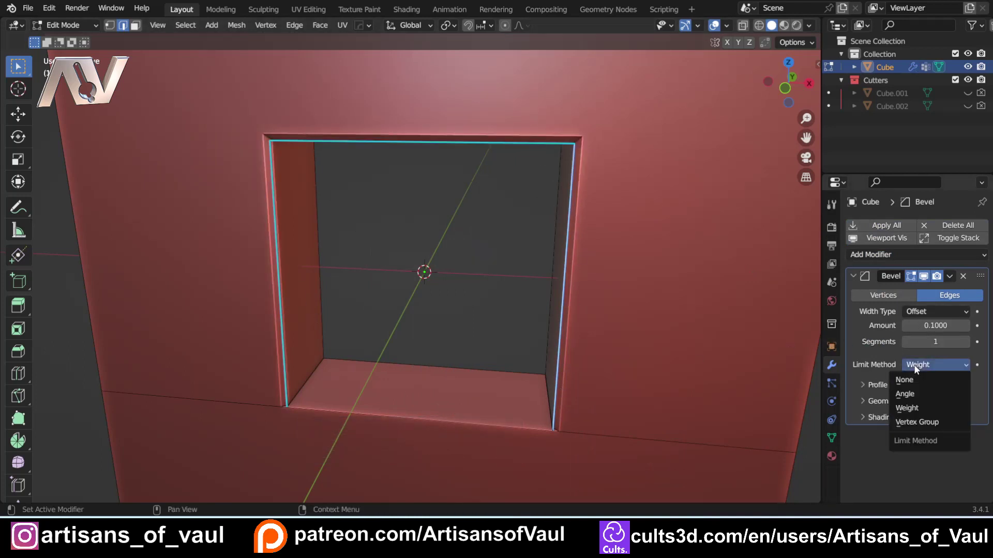
left_click(915, 409)
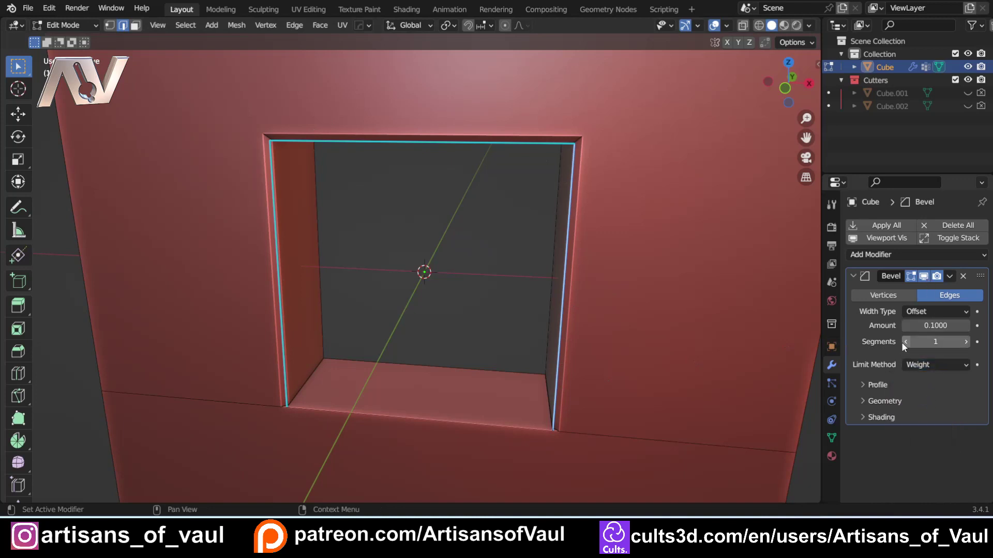
Step: Set the Bevel modifier's amount to 0.392 and its segments to 32
left_click_drag(926, 326, 985, 326)
left_click_drag(909, 342, 964, 342)
scroll(293, 235, "down", 3)
middle_click_drag(294, 235, 383, 292)
scroll(383, 293, "up", 3)
Step: Switch to Object Mode, deselect the slab and examine the shading around the bevelled opening
key("Tab")
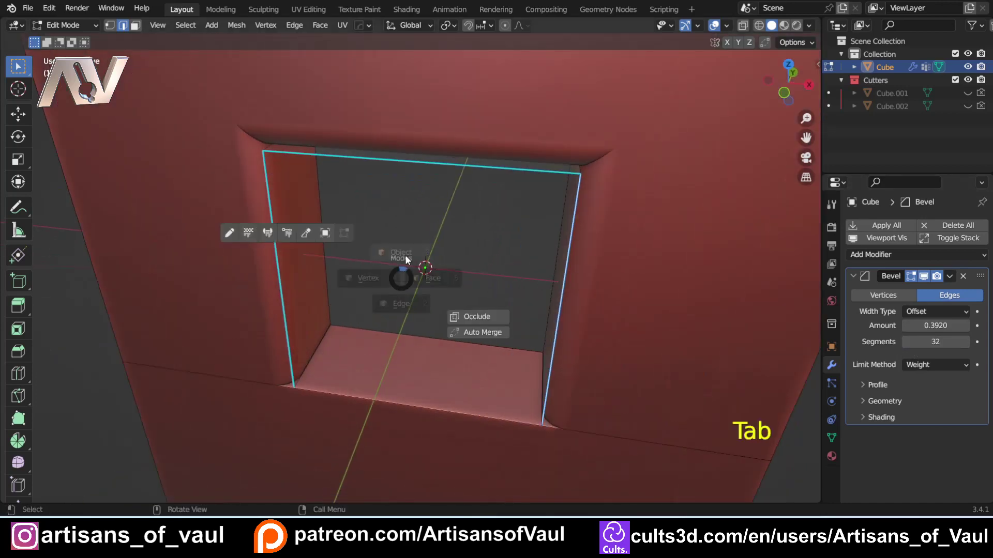
left_click(406, 243)
left_click(424, 303)
middle_click_drag(423, 333, 412, 306)
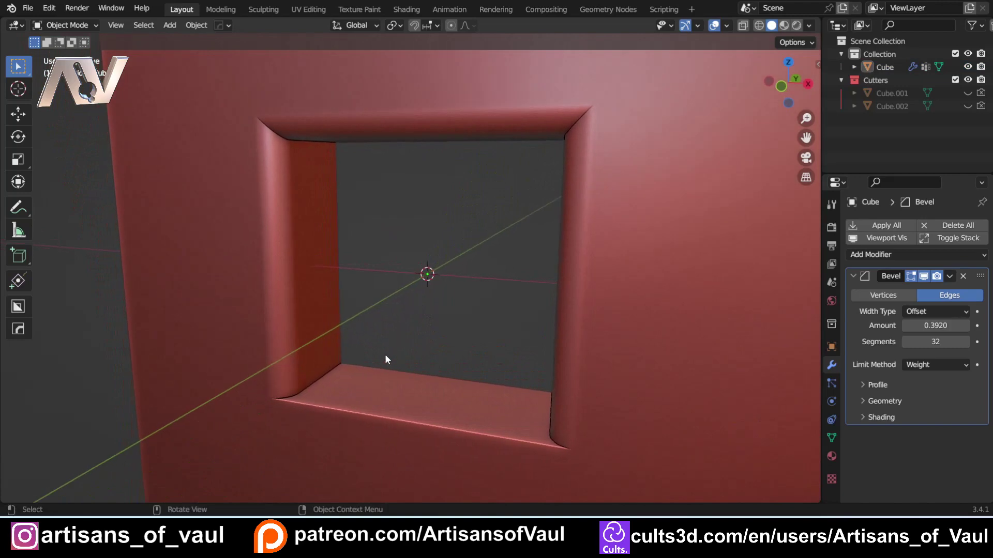
Step: Select the slab and apply its Bevel modifier
left_click(284, 308)
left_click(950, 276)
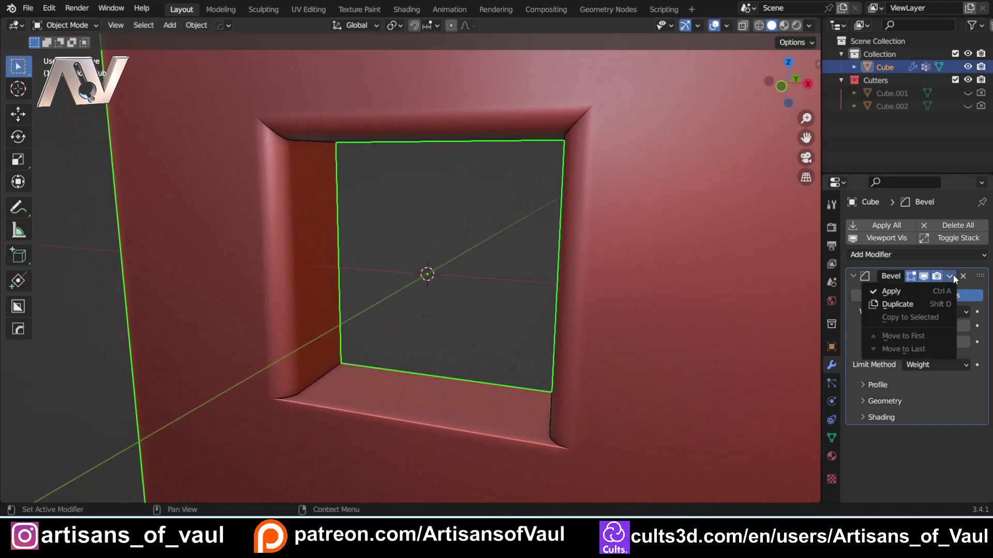
left_click(911, 293)
Step: Switch to Edit Mode and examine the fan of bevel edges converging at the opening's lower-left corner
key("Tab")
middle_click_drag(332, 354, 411, 254, "shift")
scroll(404, 268, "up", 4)
middle_click_drag(395, 290, 374, 342)
scroll(374, 343, "up", 3)
scroll(353, 316, "up", 2)
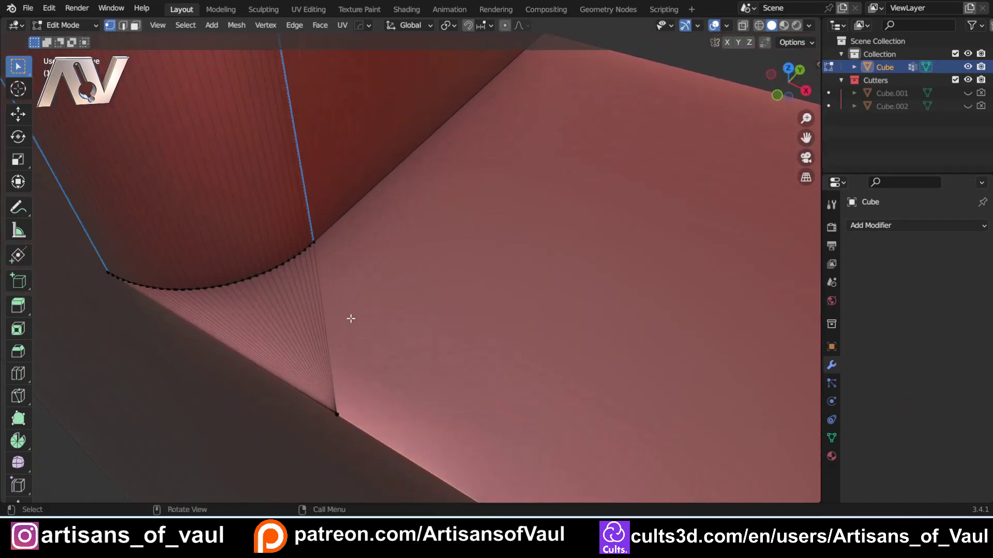
scroll(342, 361, "down", 3)
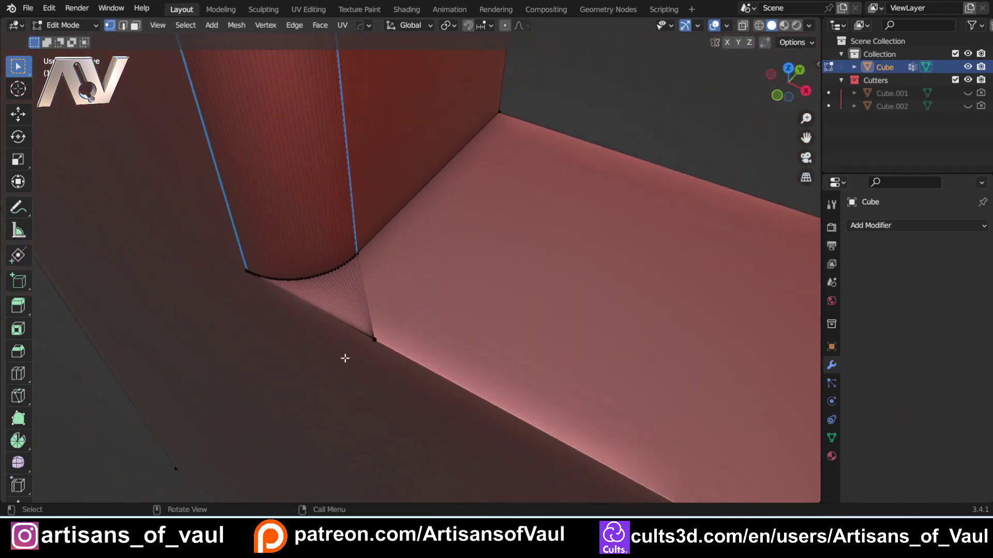
scroll(345, 358, "down", 4)
middle_click_drag(424, 358, 475, 321)
scroll(475, 321, "down", 4)
middle_click_drag(508, 293, 383, 370, "shift")
middle_click_drag(300, 350, 352, 336, "shift")
scroll(355, 332, "up", 3)
Step: Return to Object Mode, deselect the slab and examine the shading at the opening's lower-left corner
key("Tab")
left_click(377, 262)
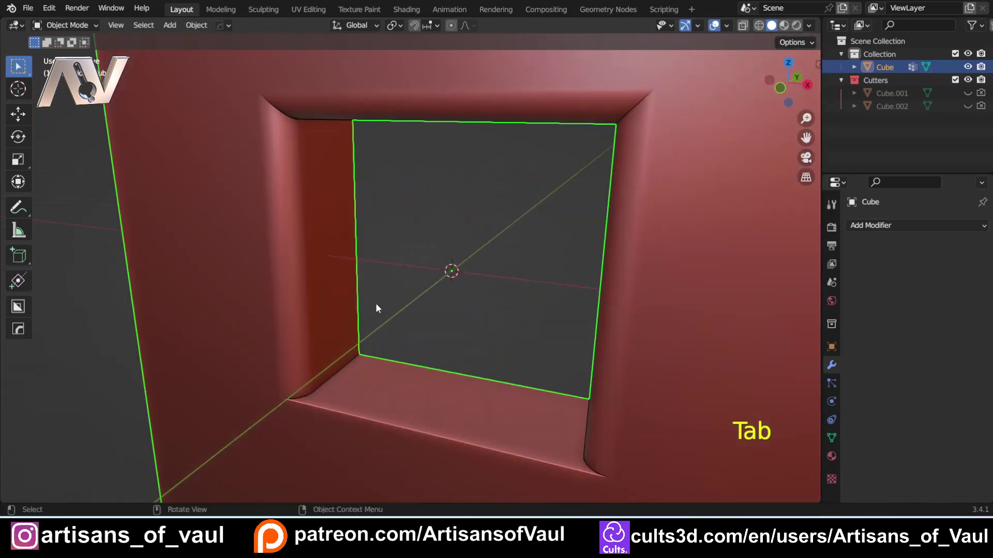
left_click(376, 303)
middle_click_drag(376, 303, 356, 321, "shift")
scroll(356, 321, "up", 4)
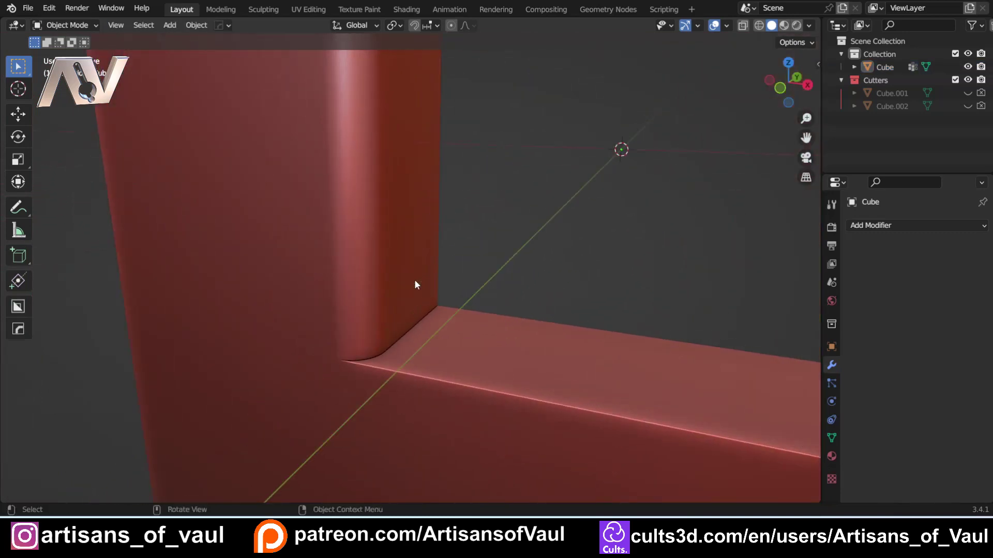